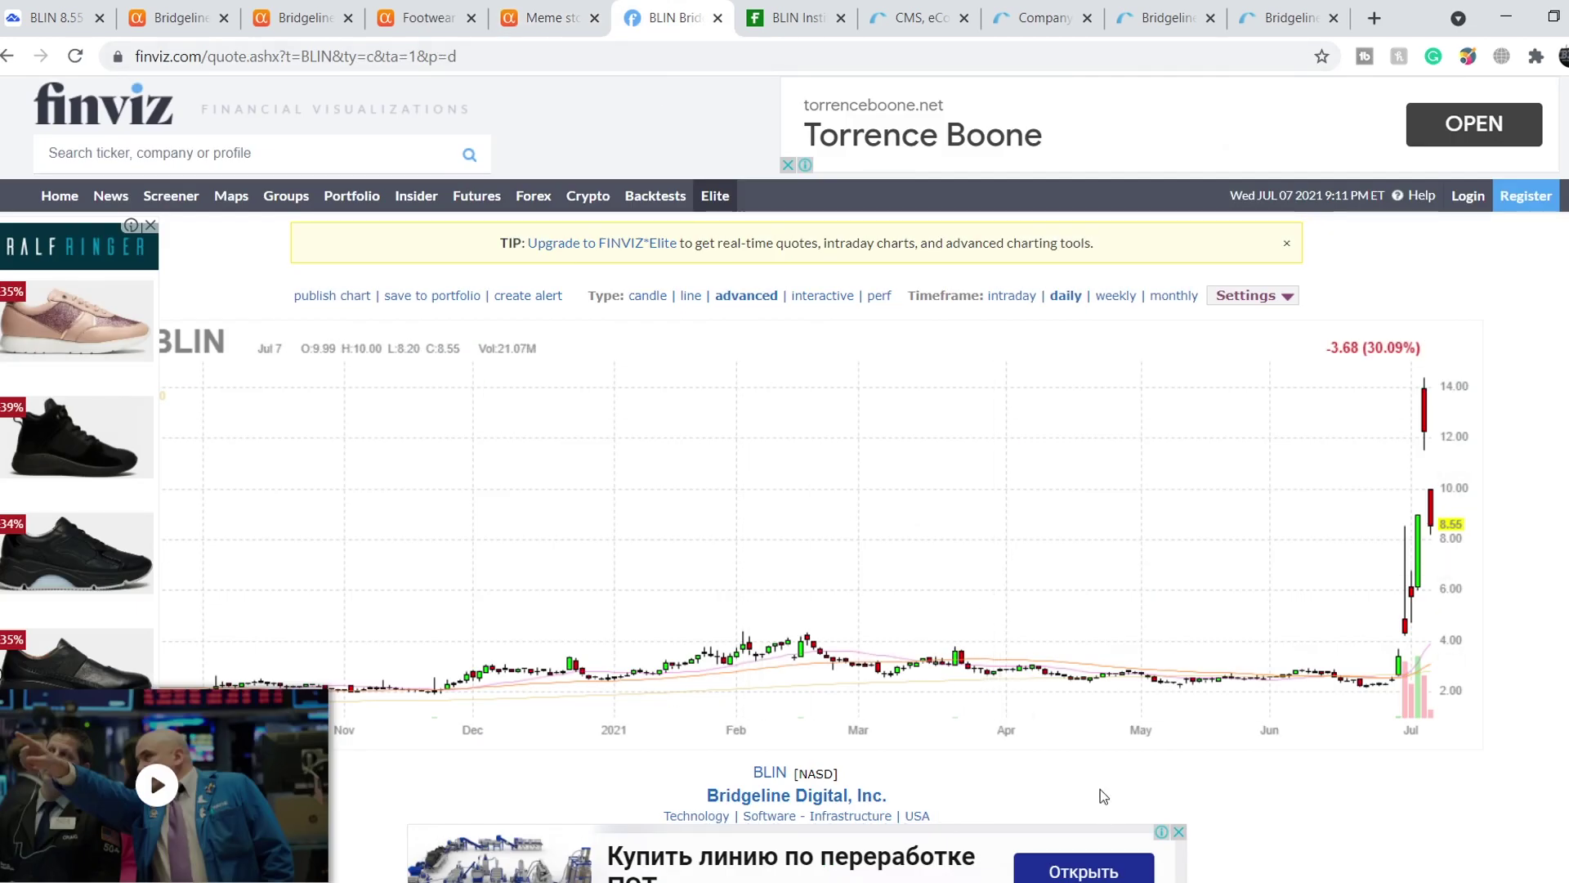
- After reviewing the Finviz BLIN fundamentals, switch to the Fintel BLIN institutional ownership tab
scroll(1195, 660, up, 4)
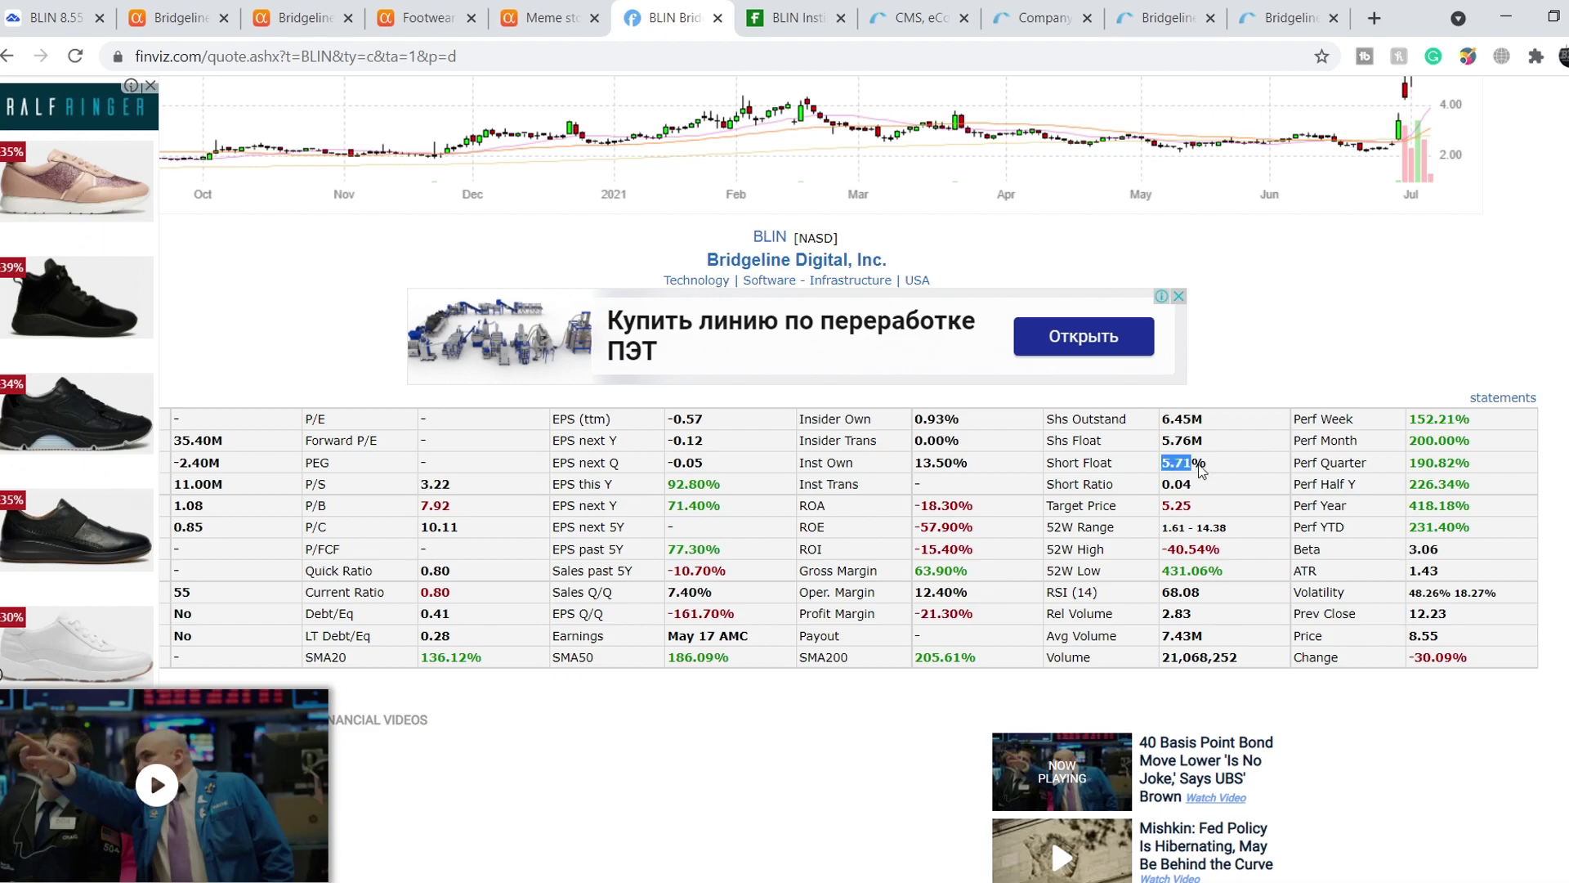
click(792, 20)
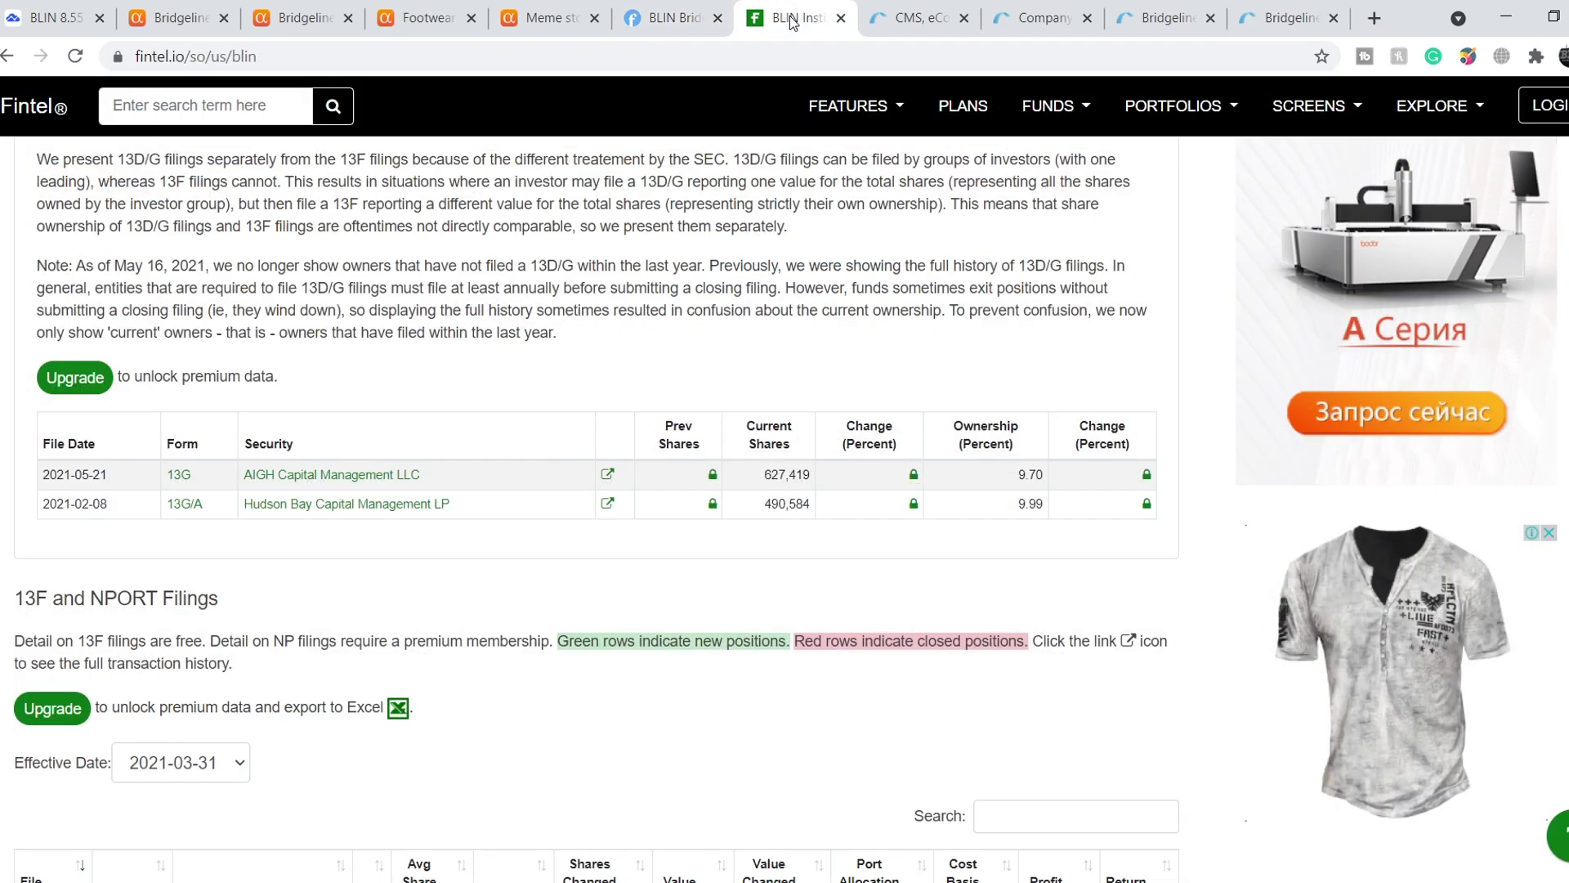
- Look over Fintel's BLIN ownership and short volume data, then return to the TradingView BLIN chart
scroll(745, 629, up, 15)
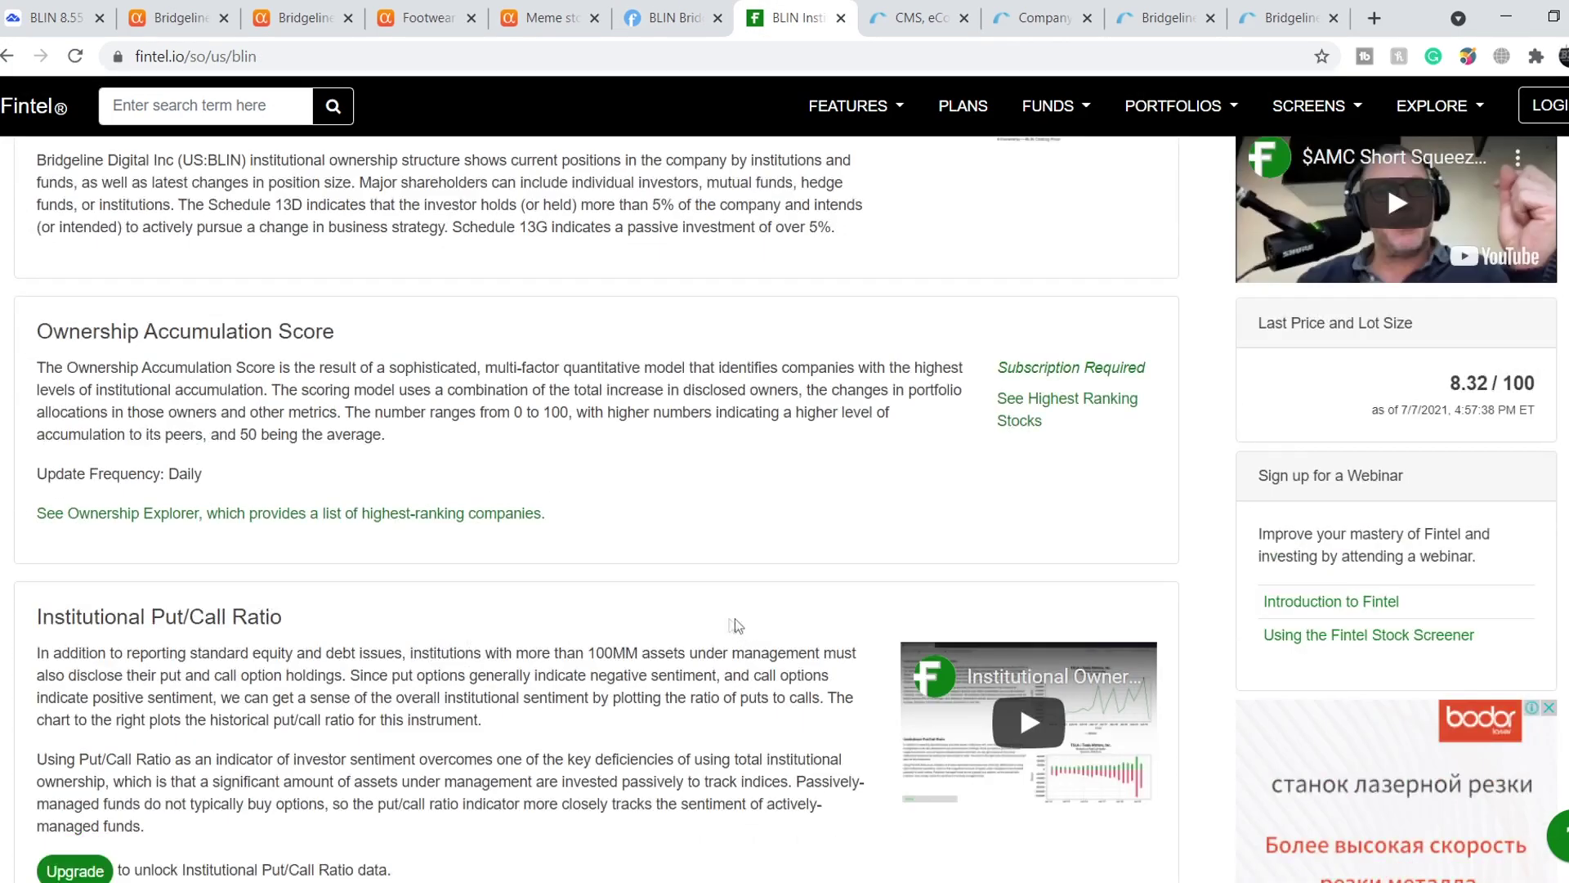
scroll(686, 625, up, 4)
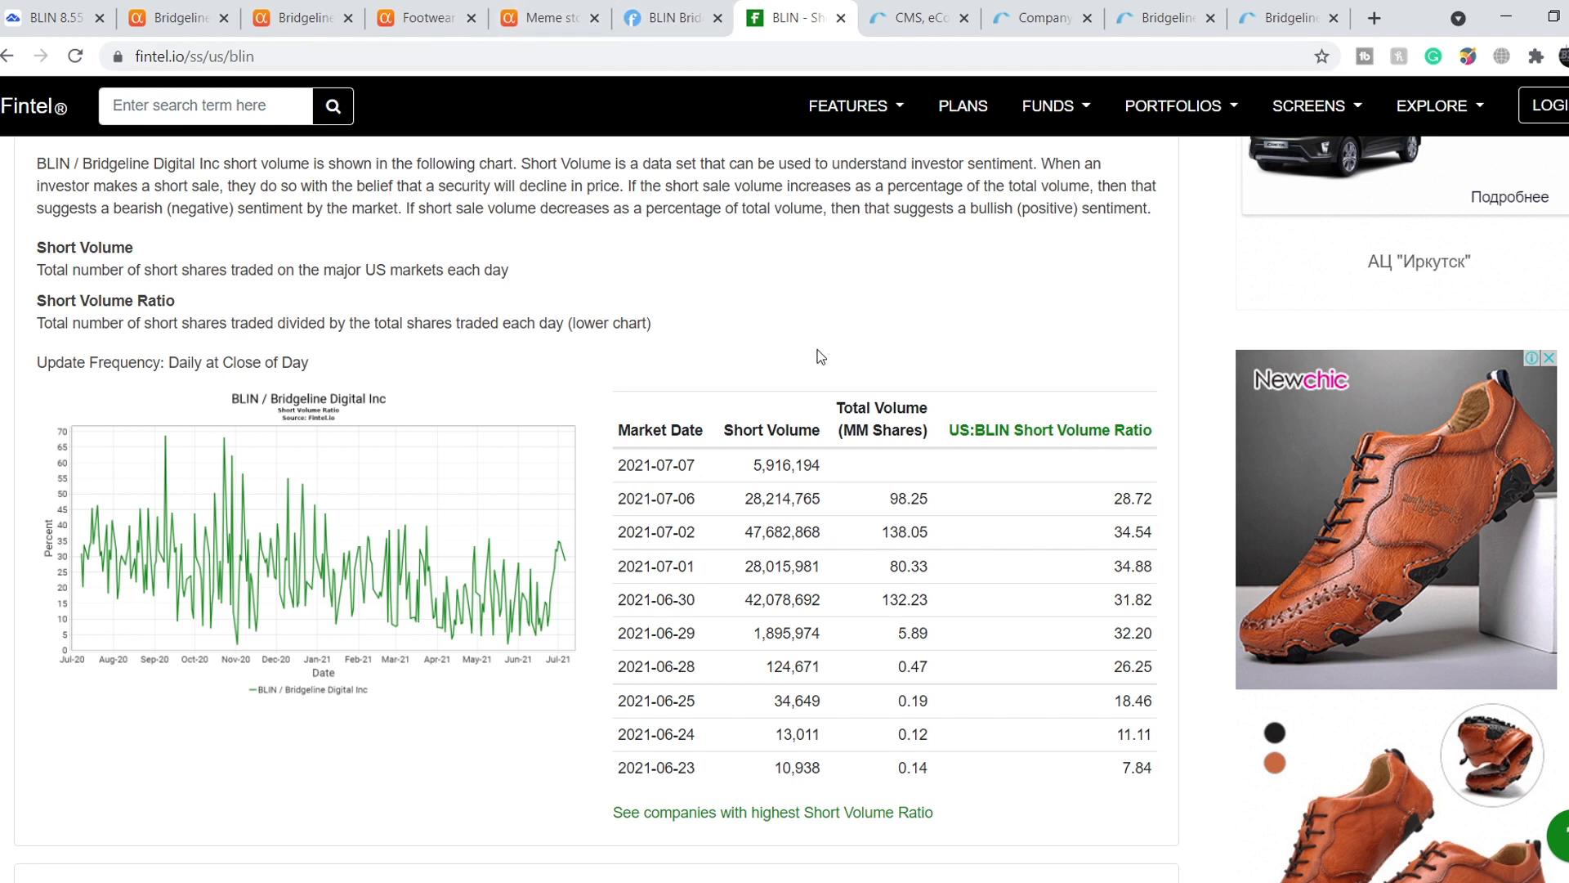
click(51, 17)
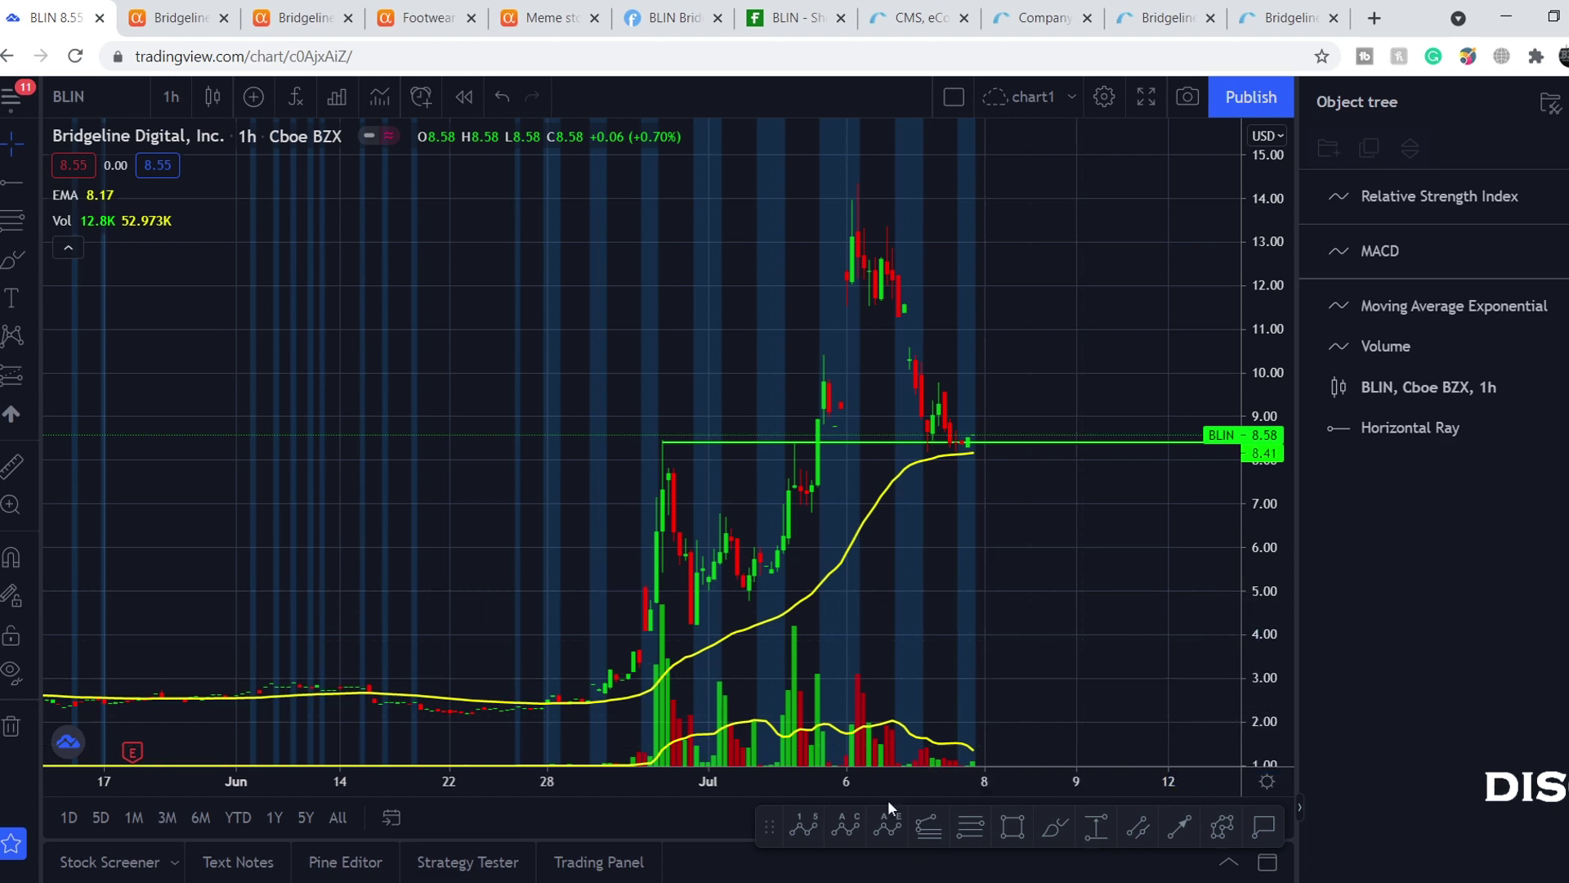
- Draw an Elliott impulse wave 0–5 over the early-July BLIN rally, ending near 10.57
click(805, 828)
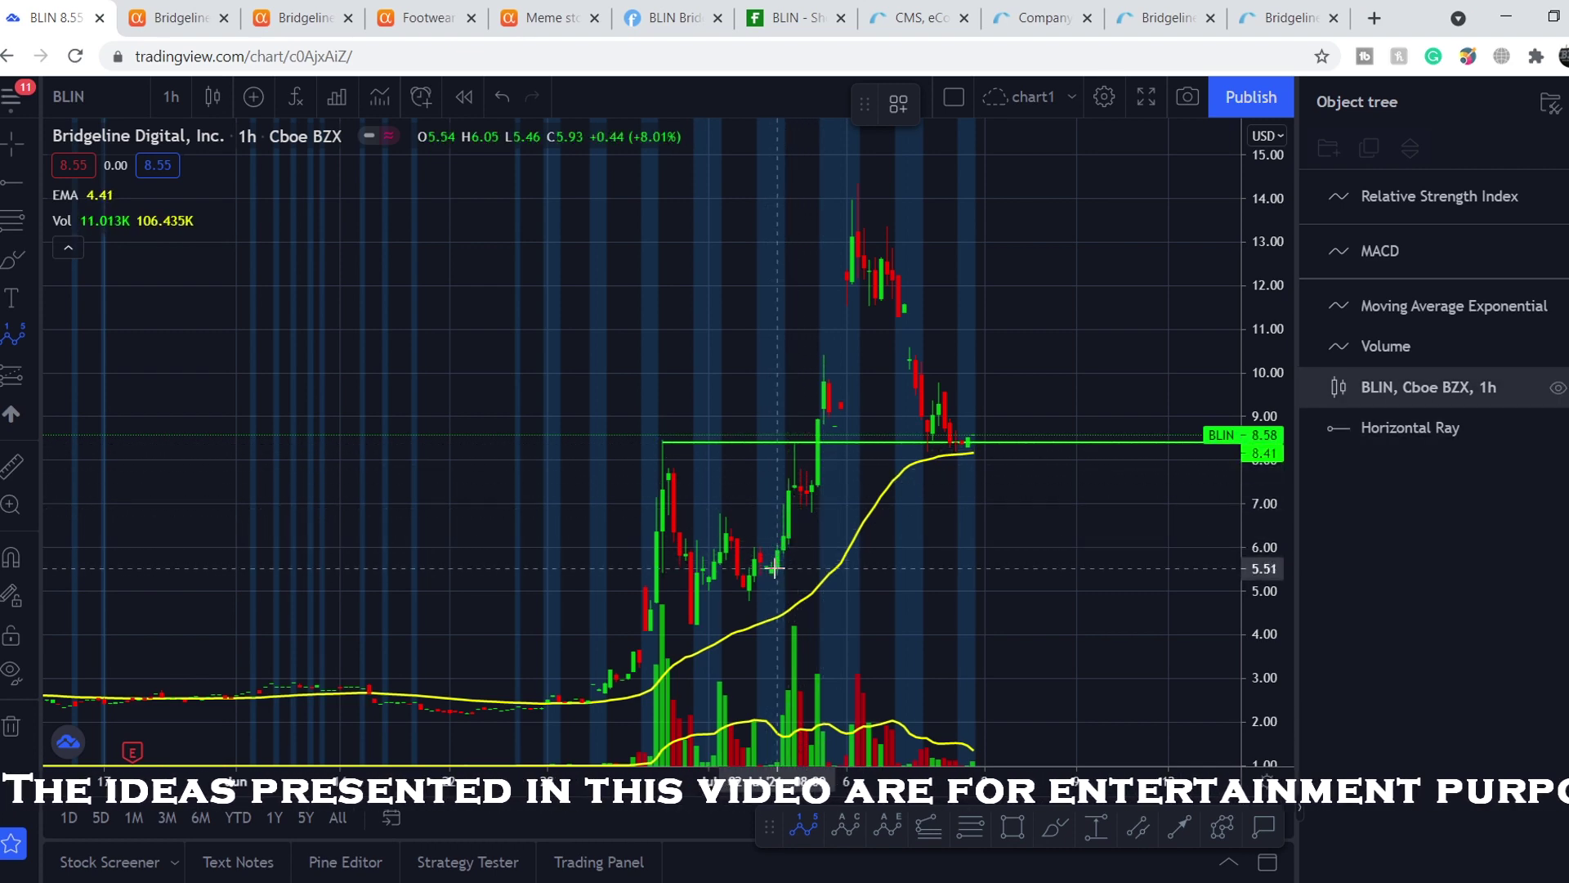
click(743, 597)
click(754, 546)
click(776, 581)
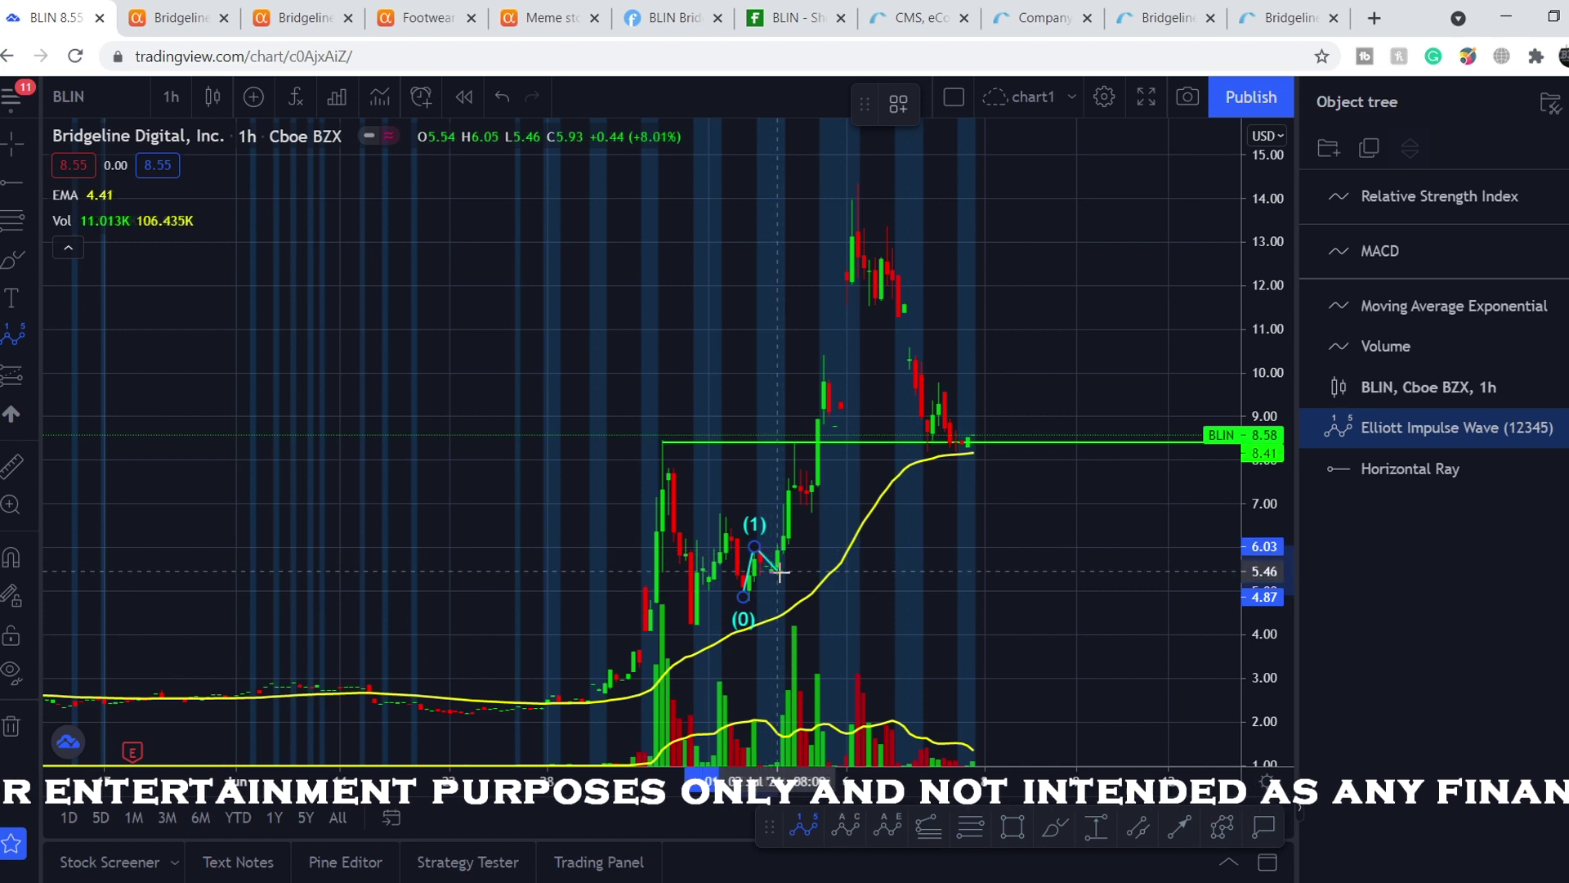
click(795, 442)
click(817, 514)
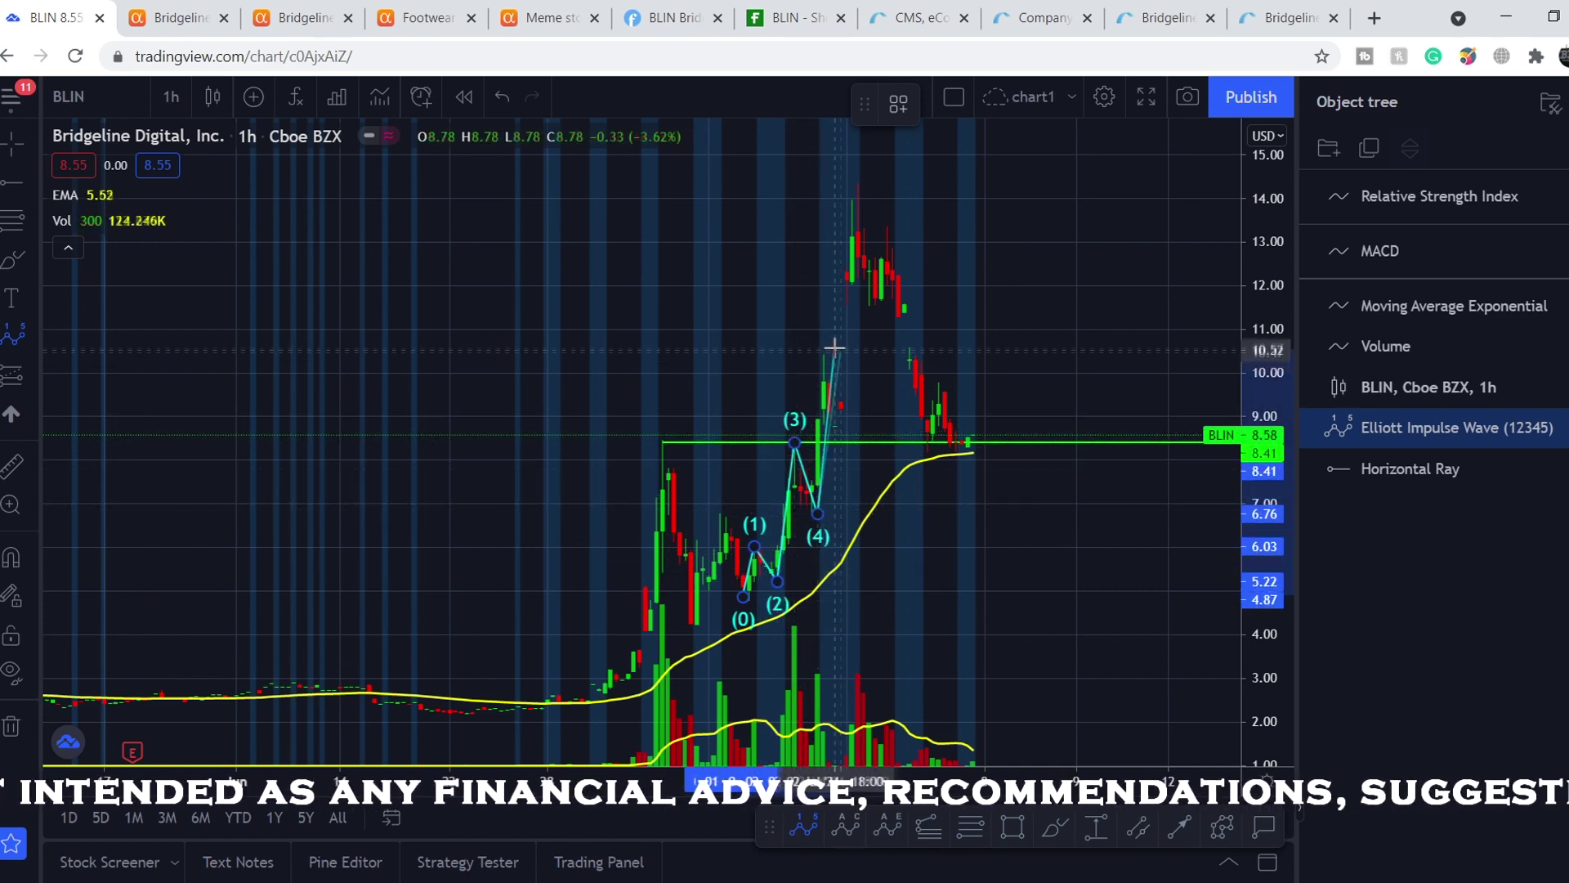
click(828, 348)
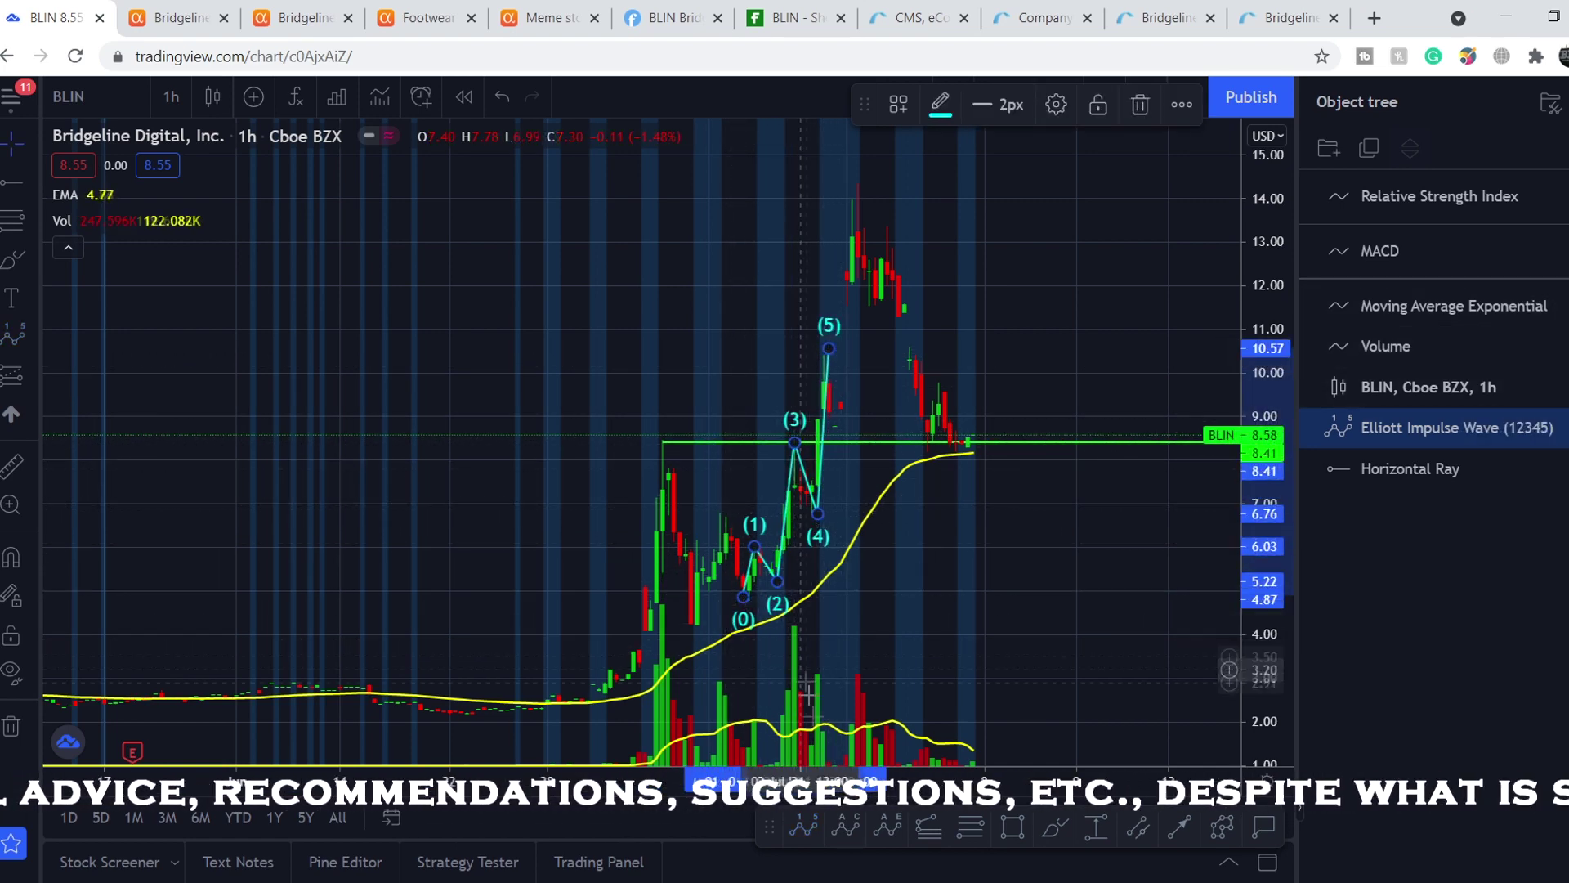
- Change the wave's degree so it shows small circled labels
right_click(777, 582)
mouse_move(850, 858)
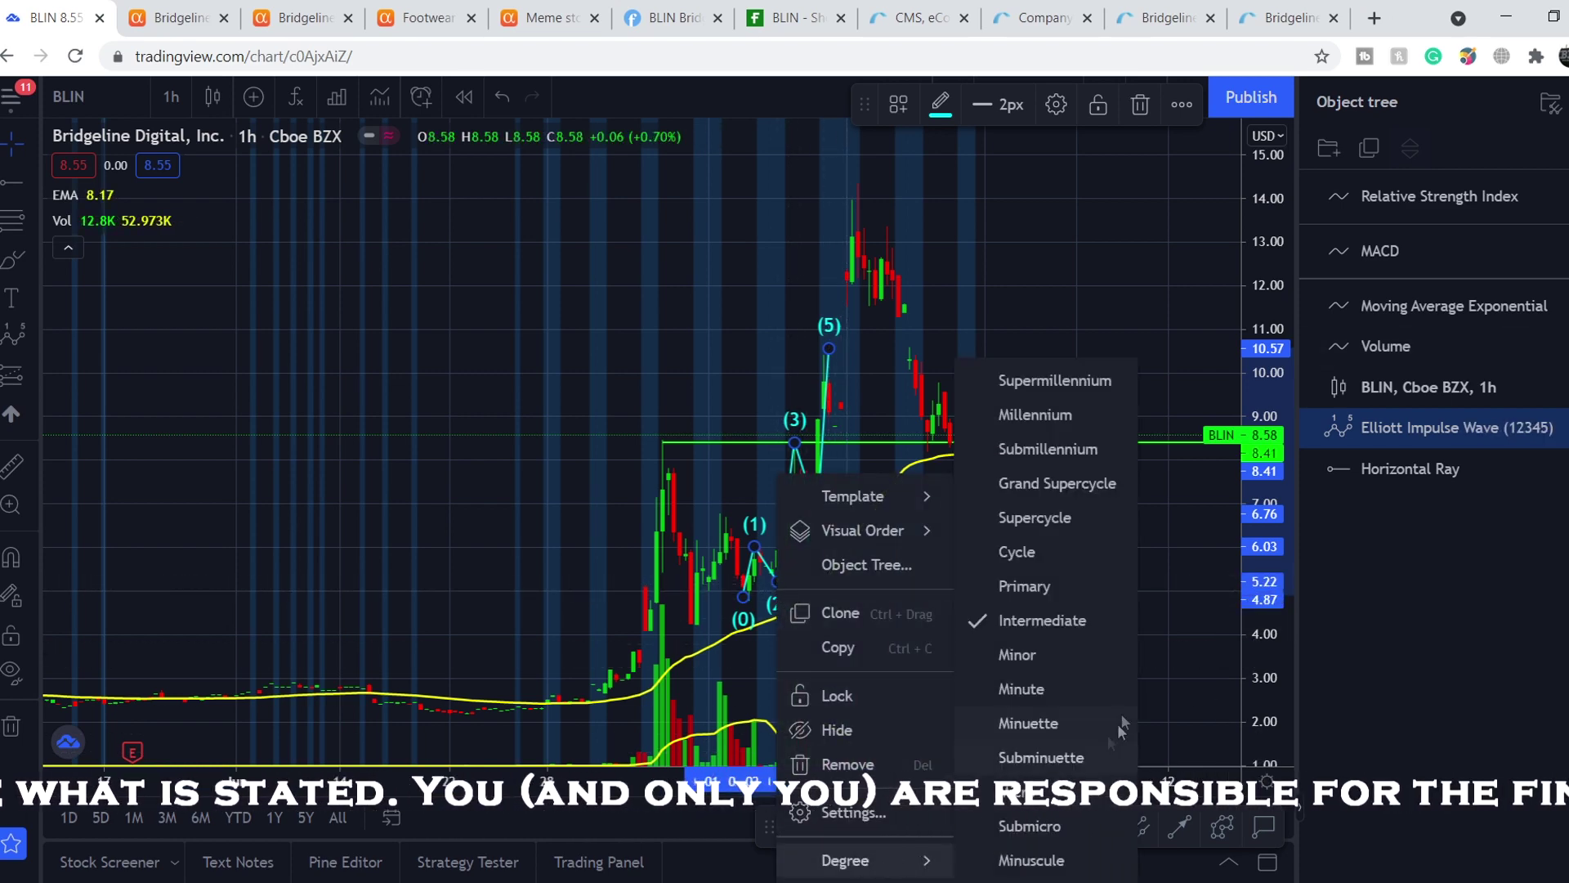
click(1079, 827)
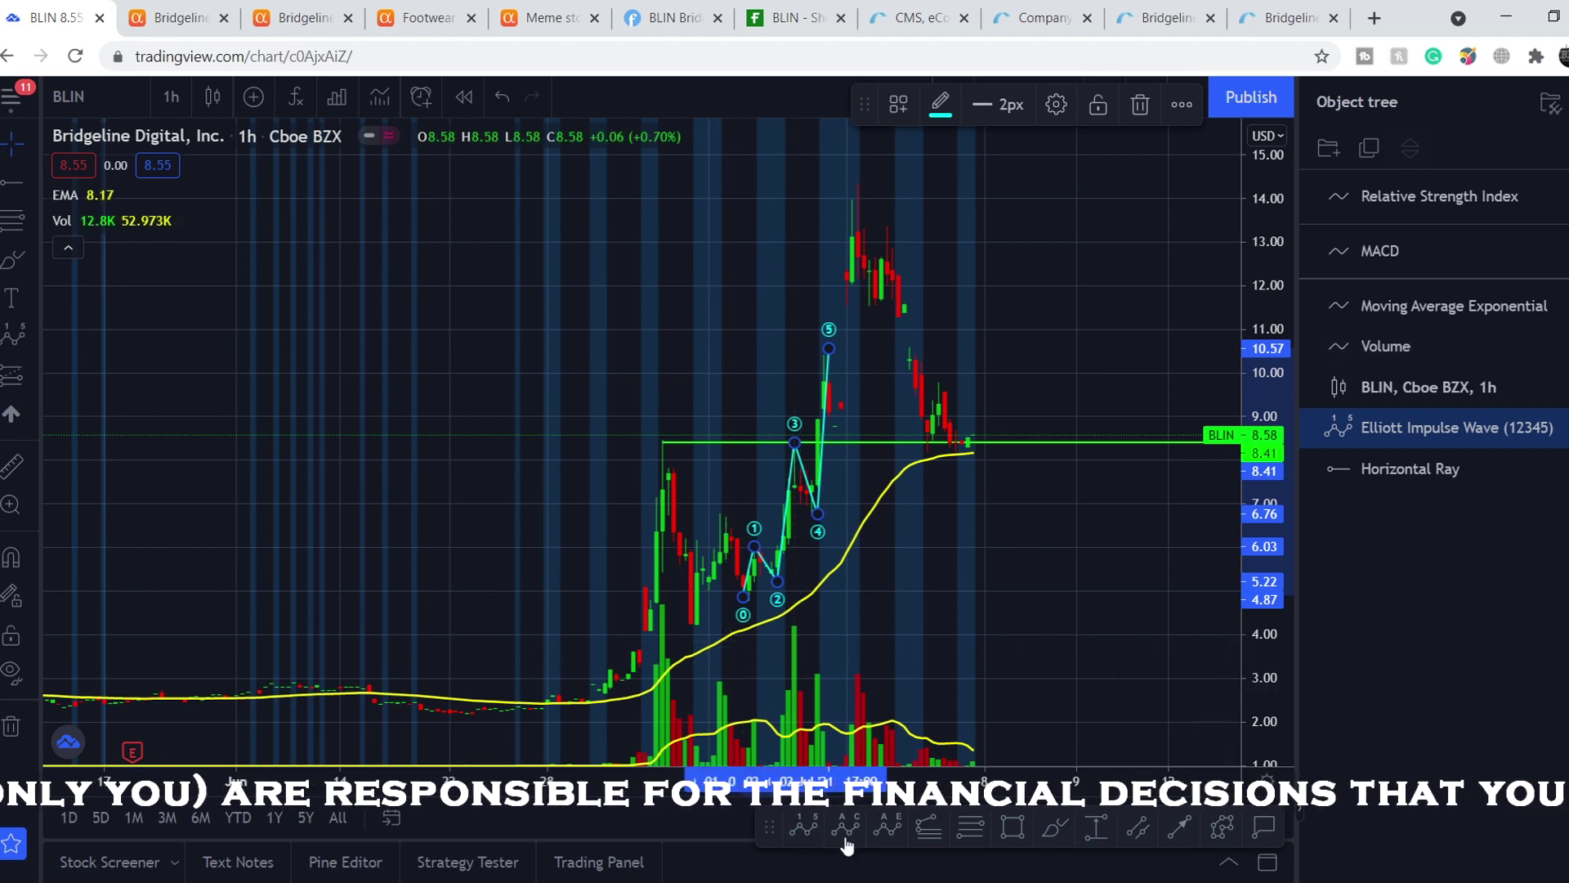
click(760, 735)
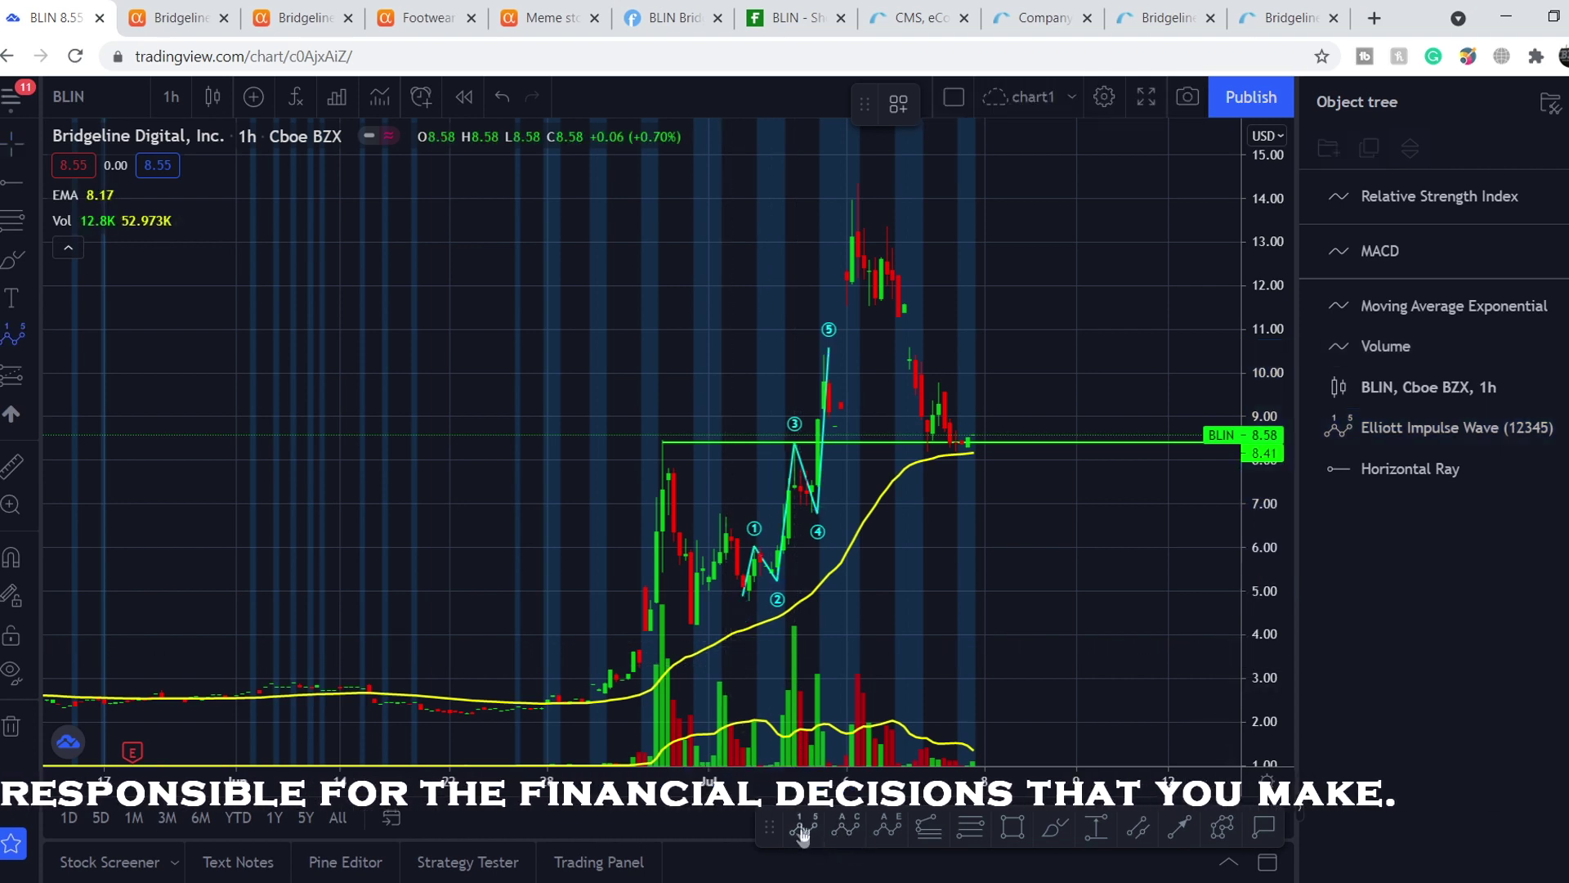
- Draw a second Elliott wave from the 30 Jun low to the 14.52 peak, labelled i–v
click(689, 629)
click(725, 505)
click(751, 601)
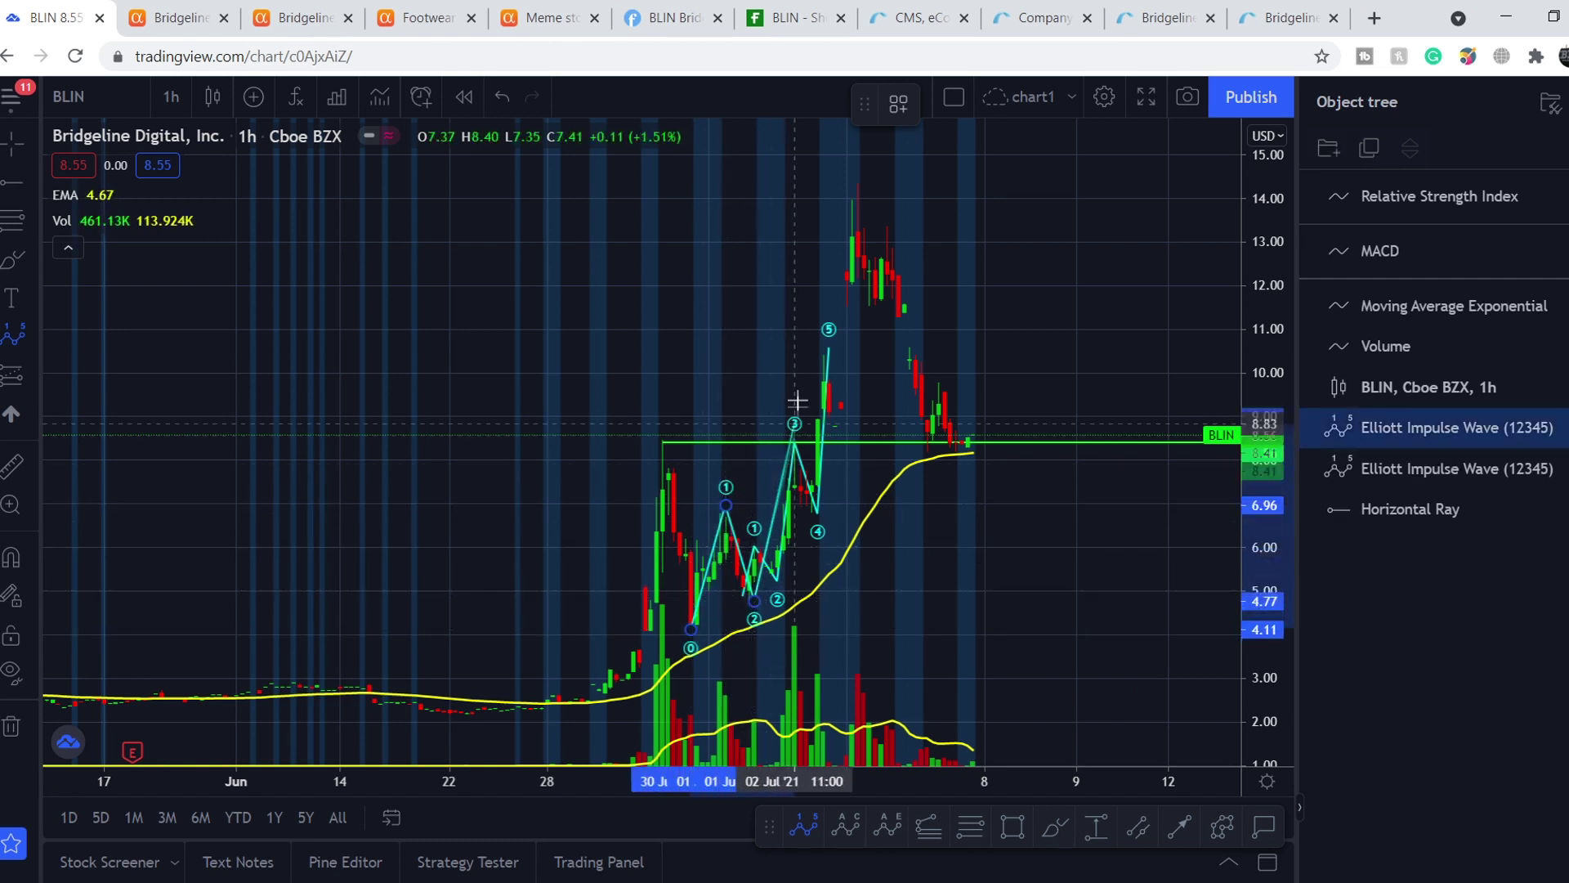
click(825, 337)
click(834, 433)
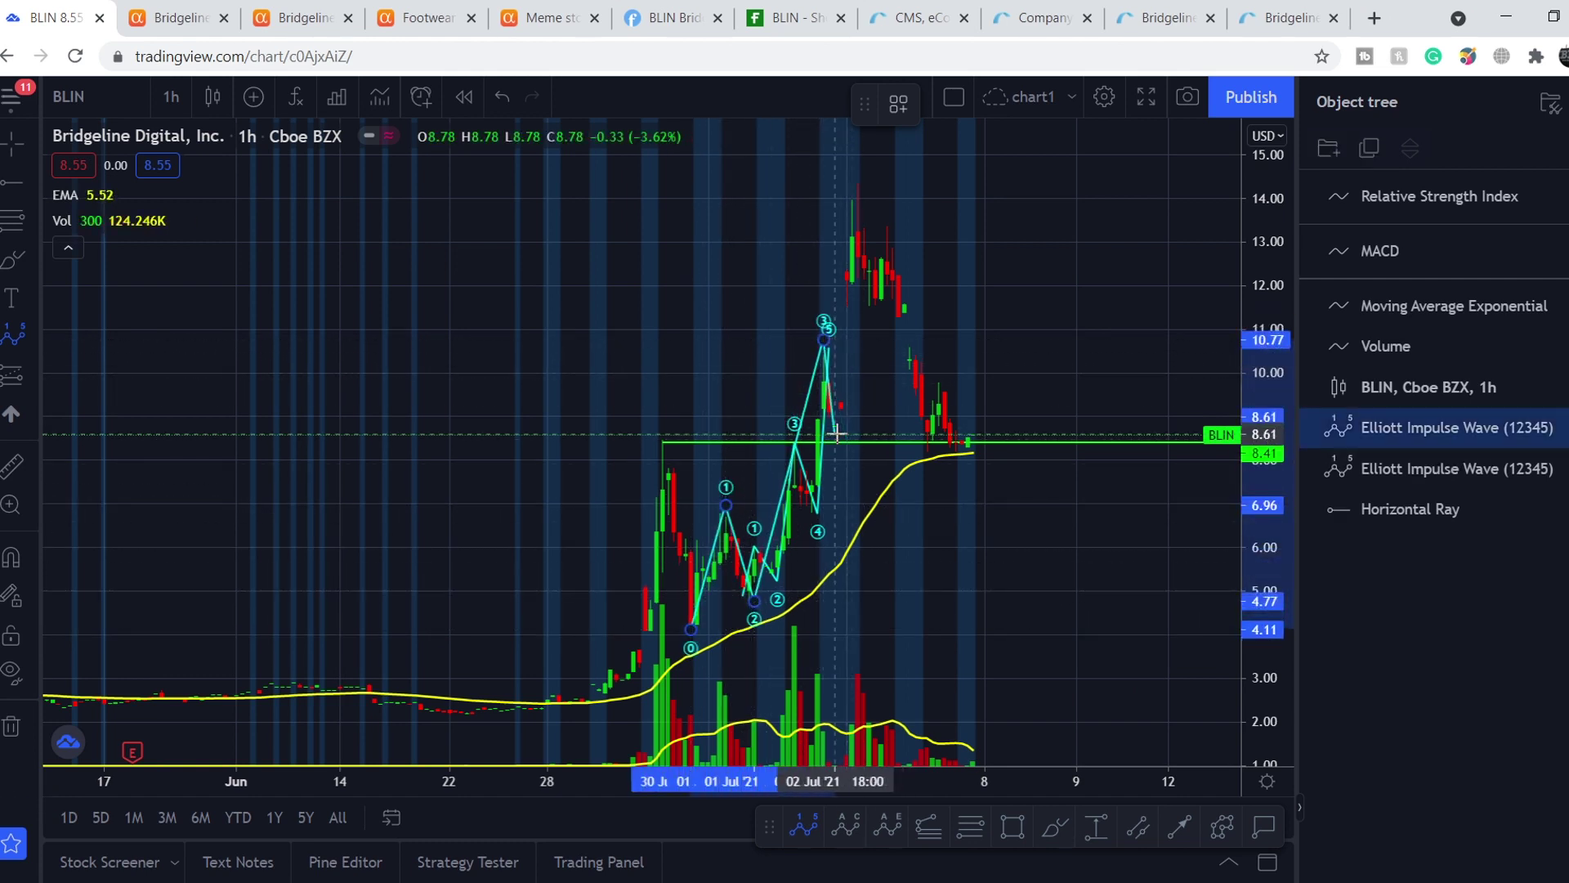
click(861, 174)
right_click(865, 175)
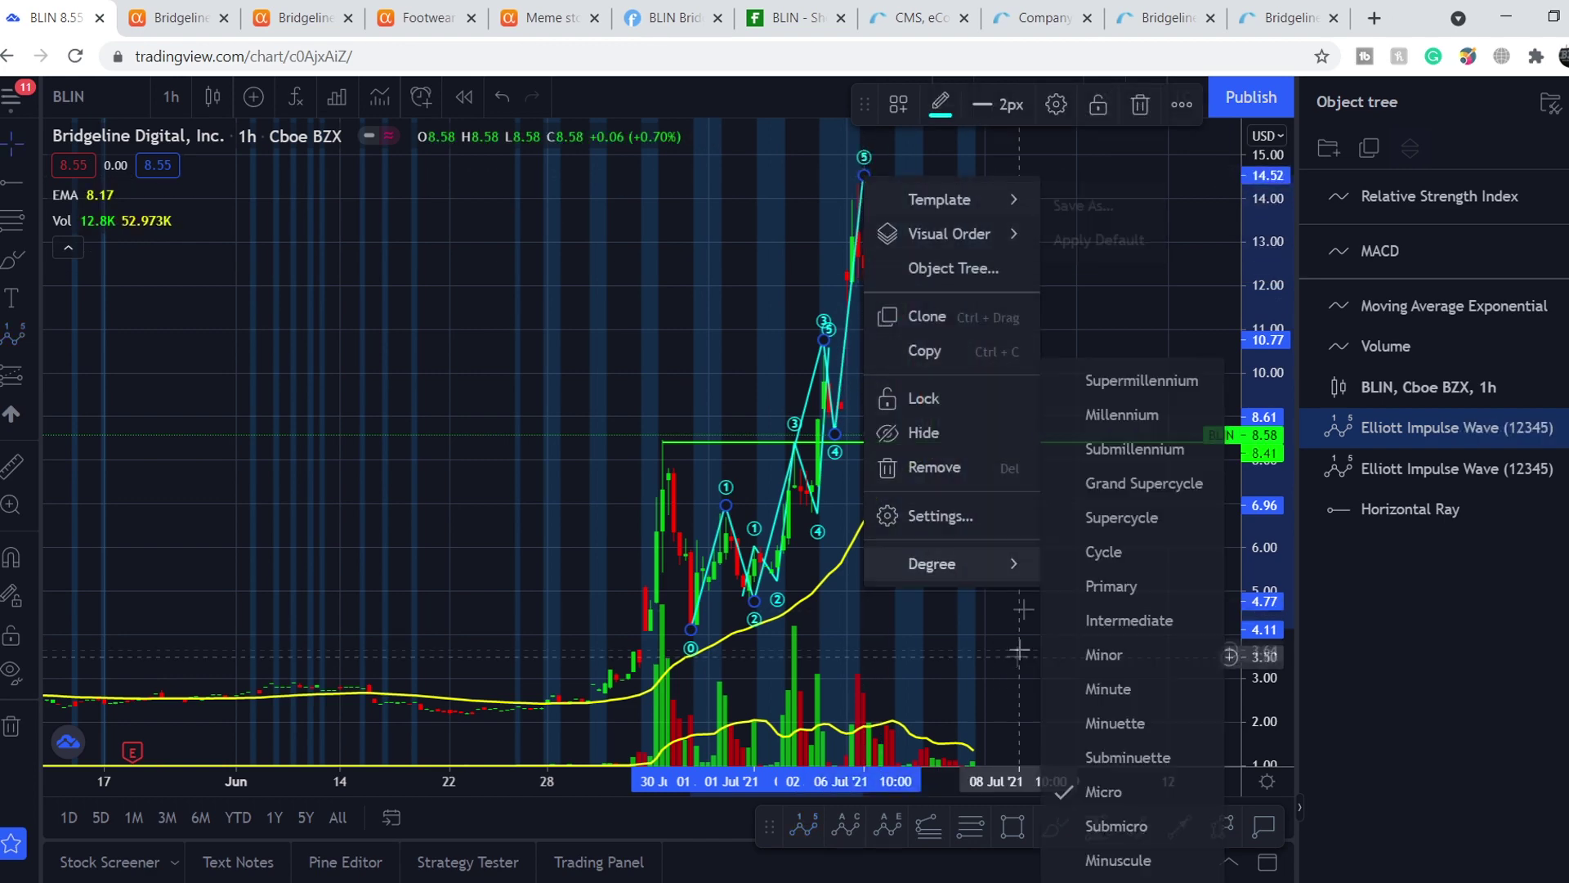
mouse_move(1020, 575)
click(1115, 755)
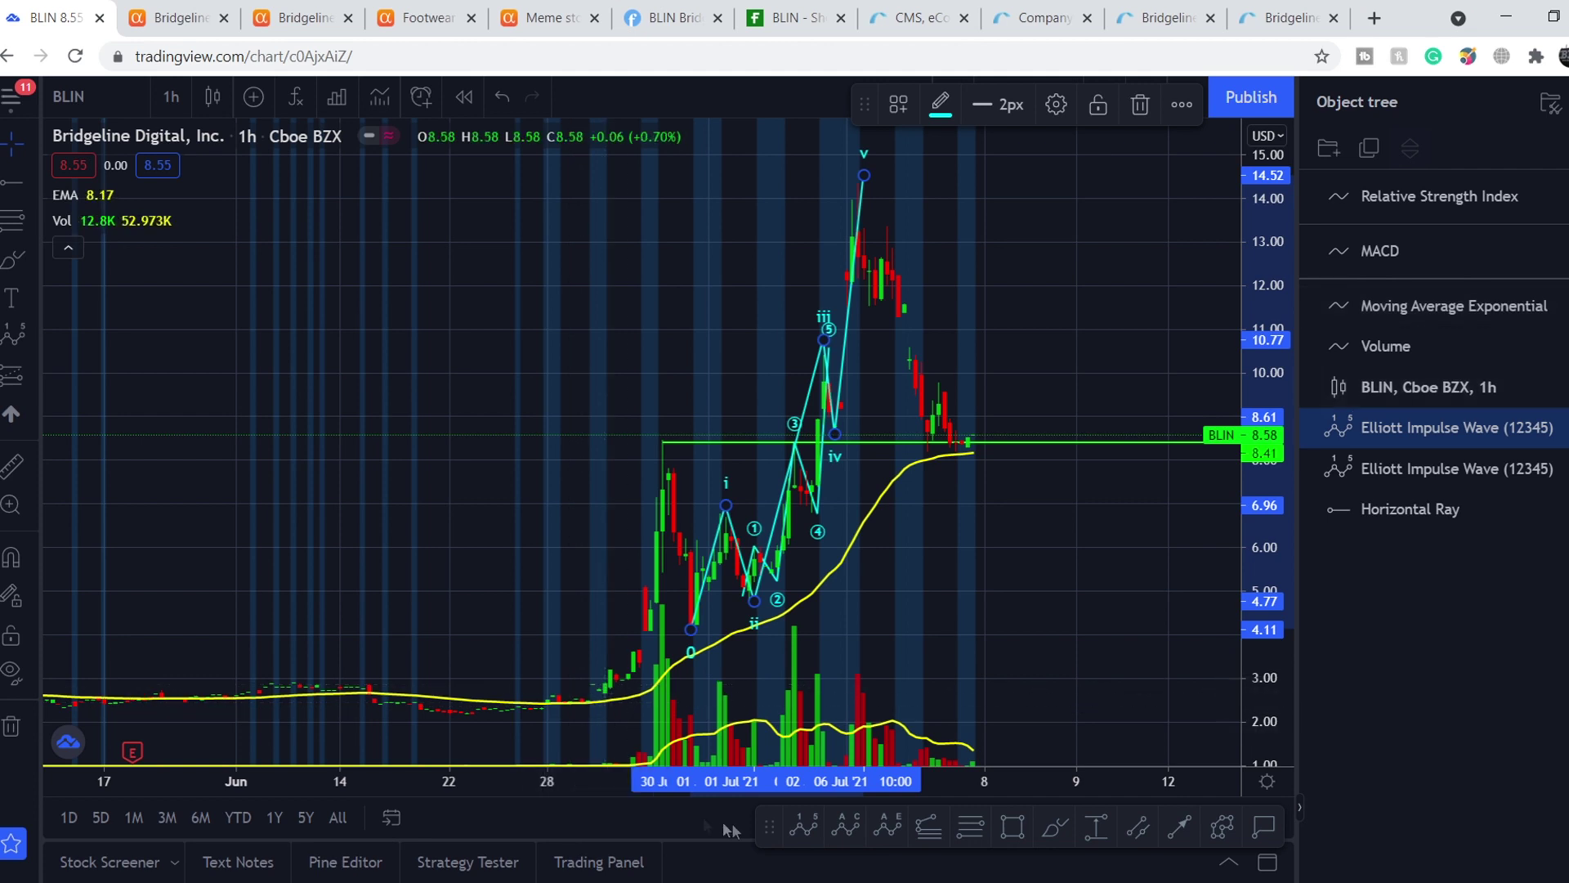
- Draw a third Elliott wave from the late-June base to the 30 Jun peak
click(801, 827)
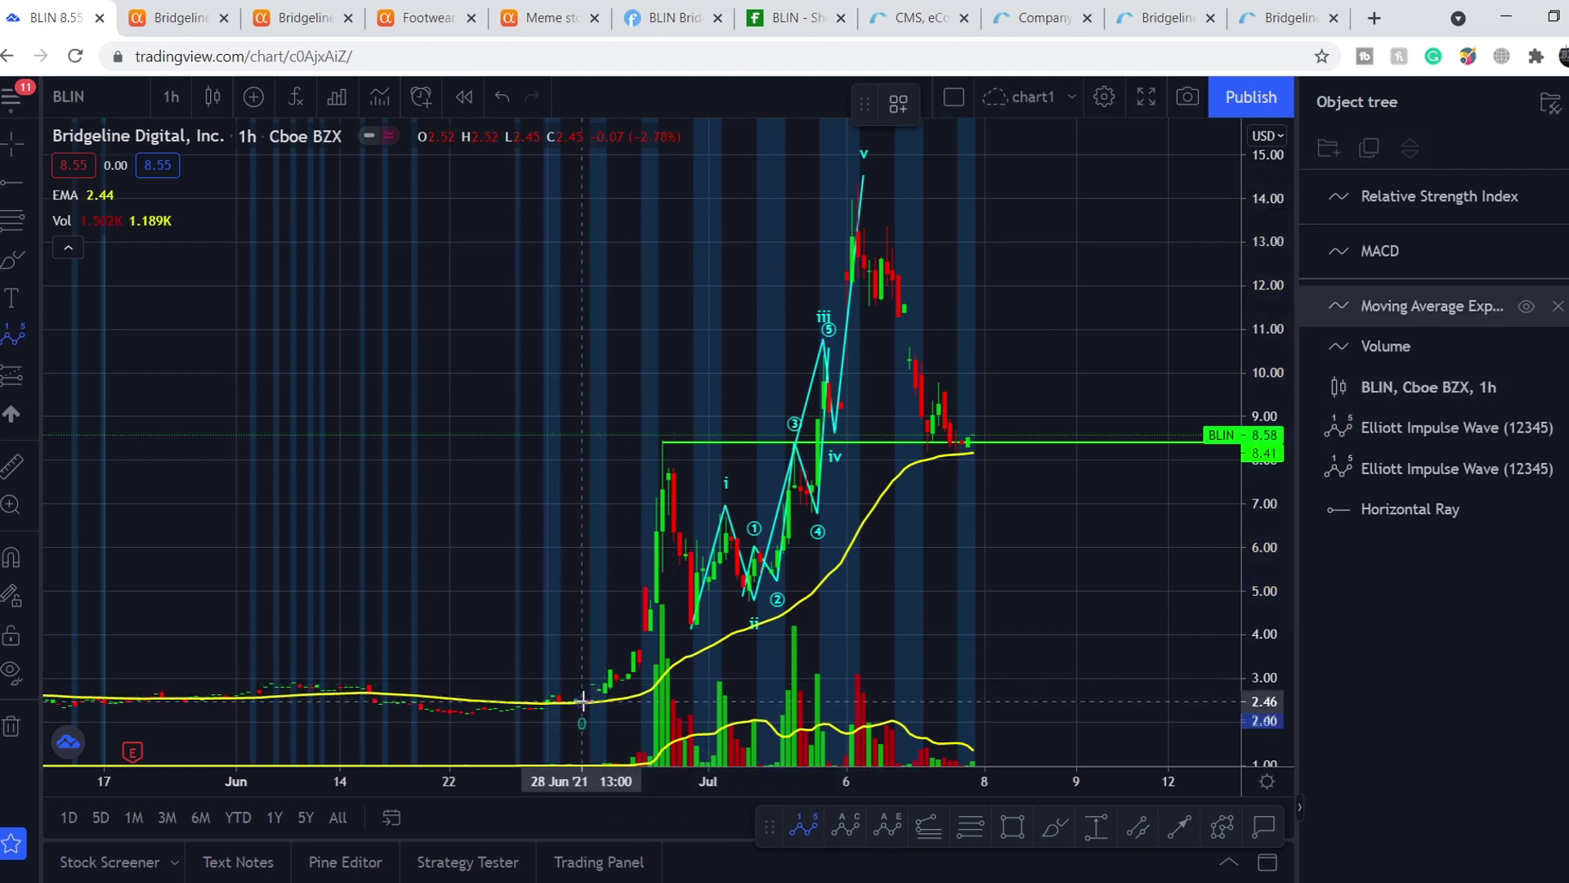
click(582, 701)
click(610, 664)
click(628, 695)
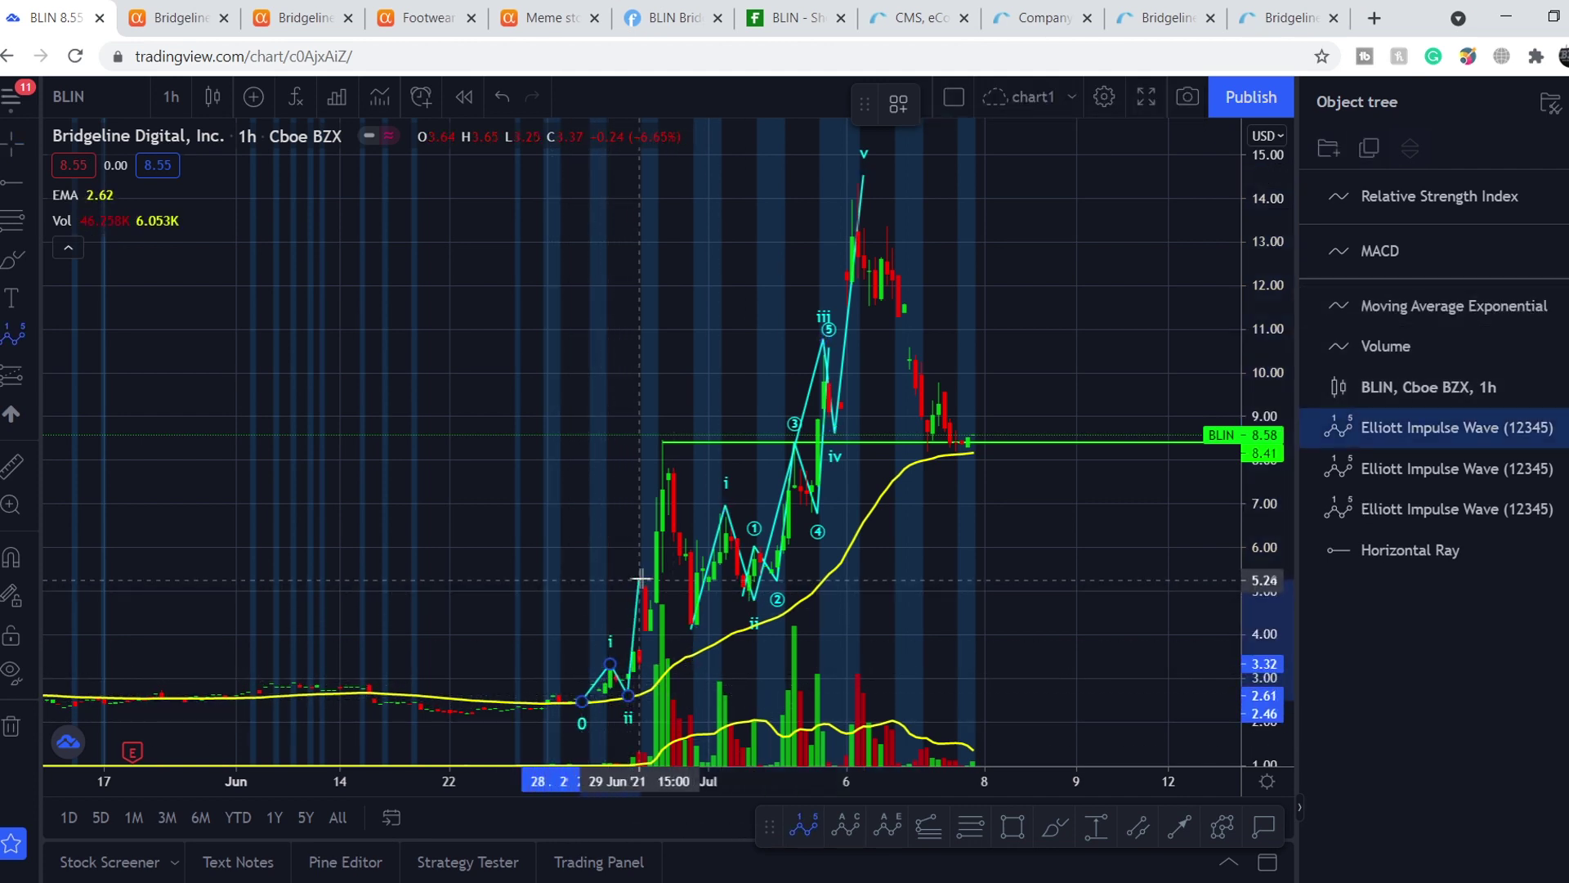
click(651, 630)
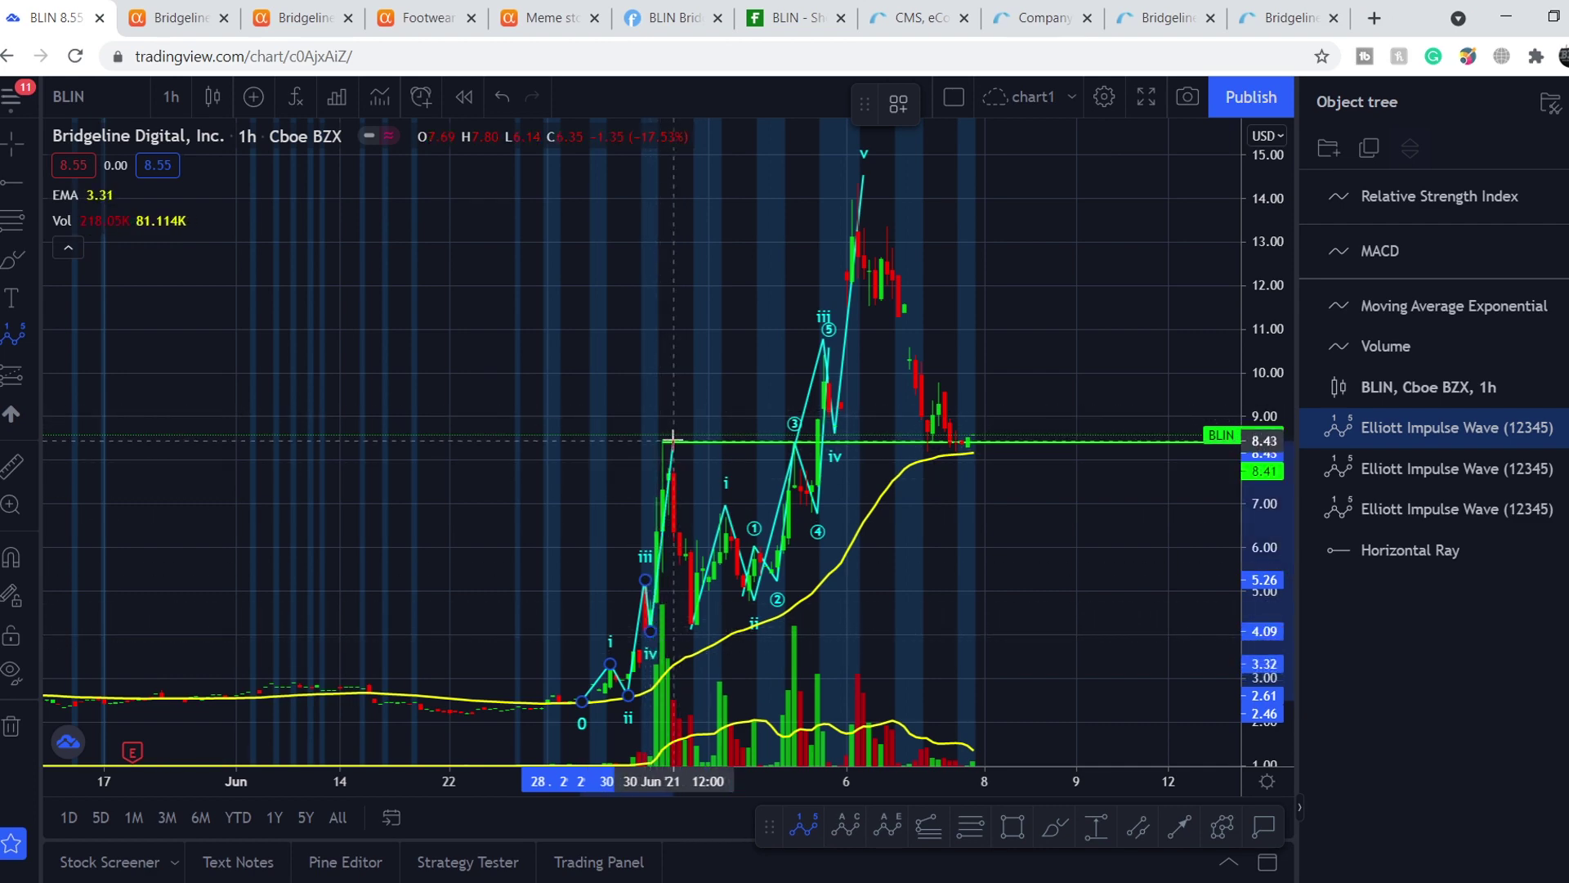
click(673, 441)
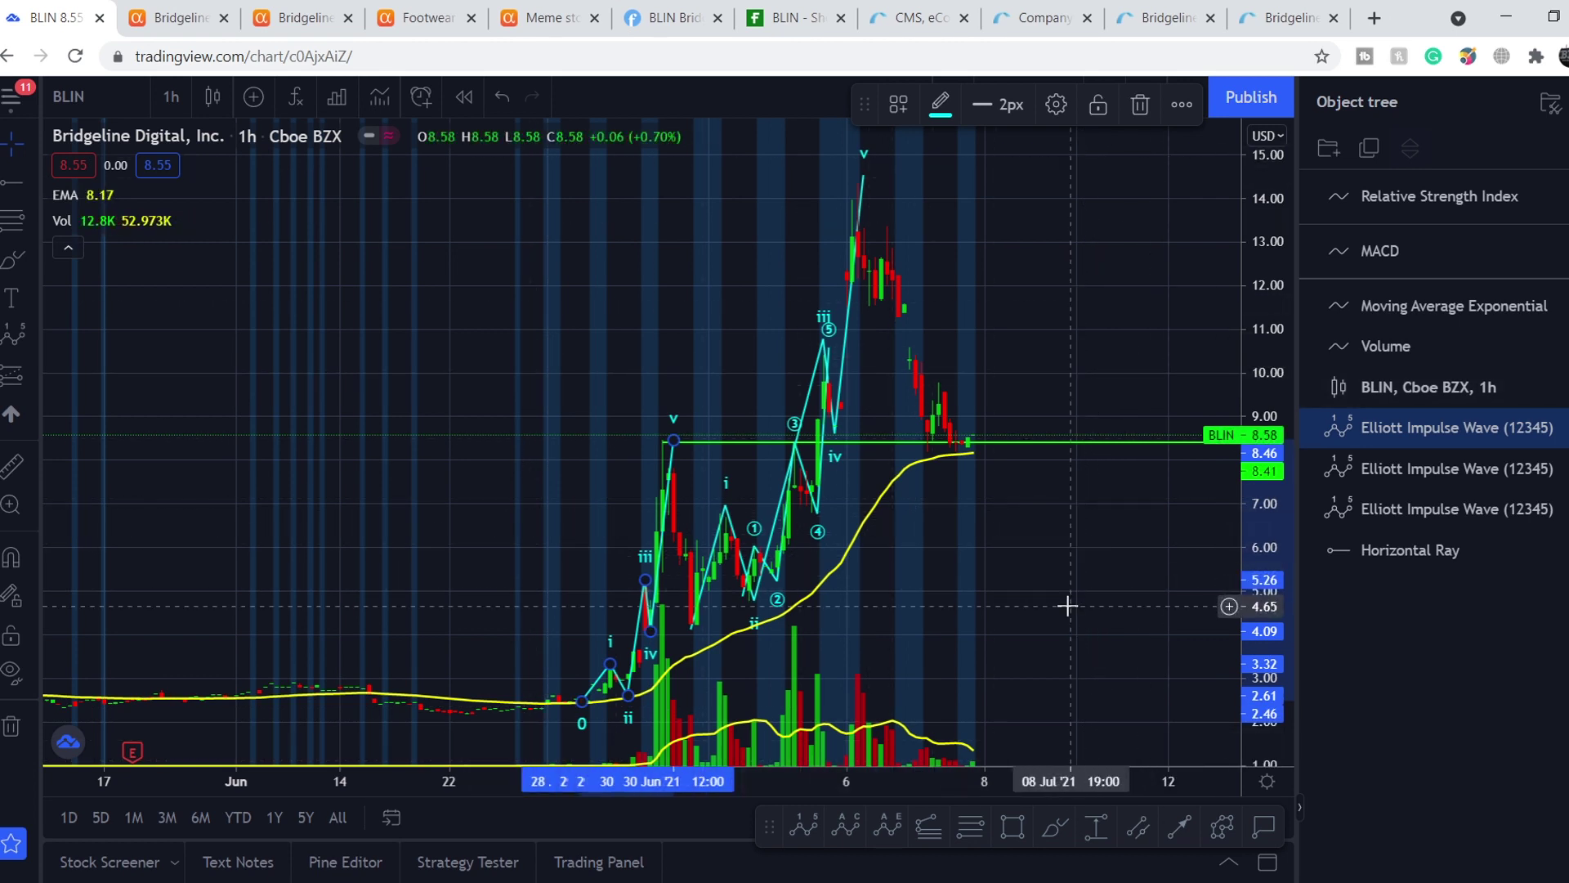
- Draw a large wave from the 24 Jun low via 3.96, 14.70 and 8.06, projecting v above
click(809, 837)
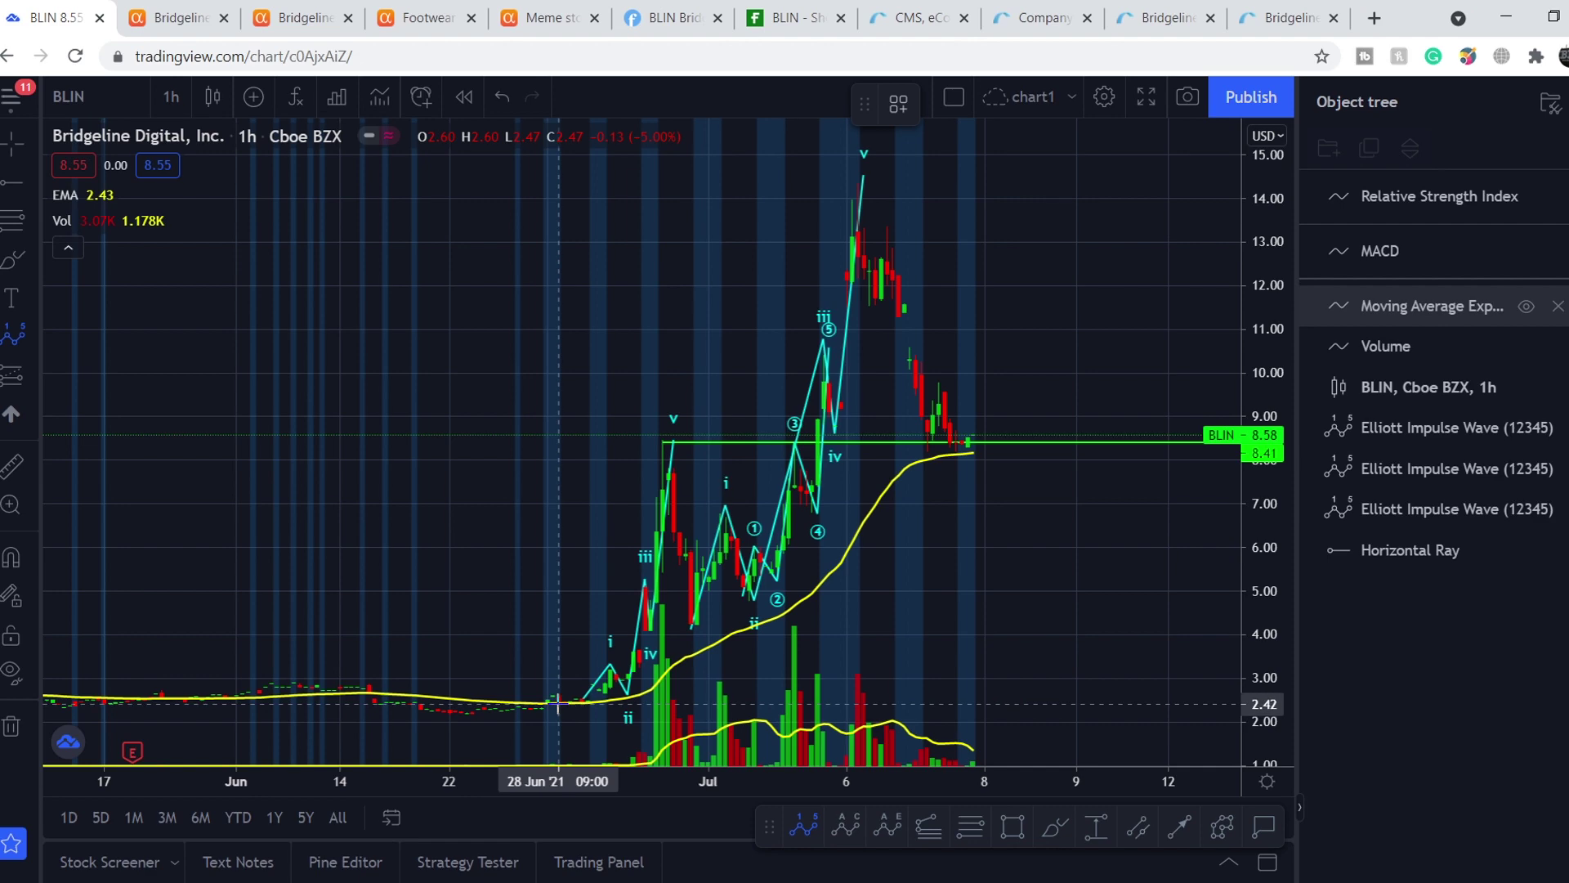
click(495, 721)
click(662, 434)
click(702, 635)
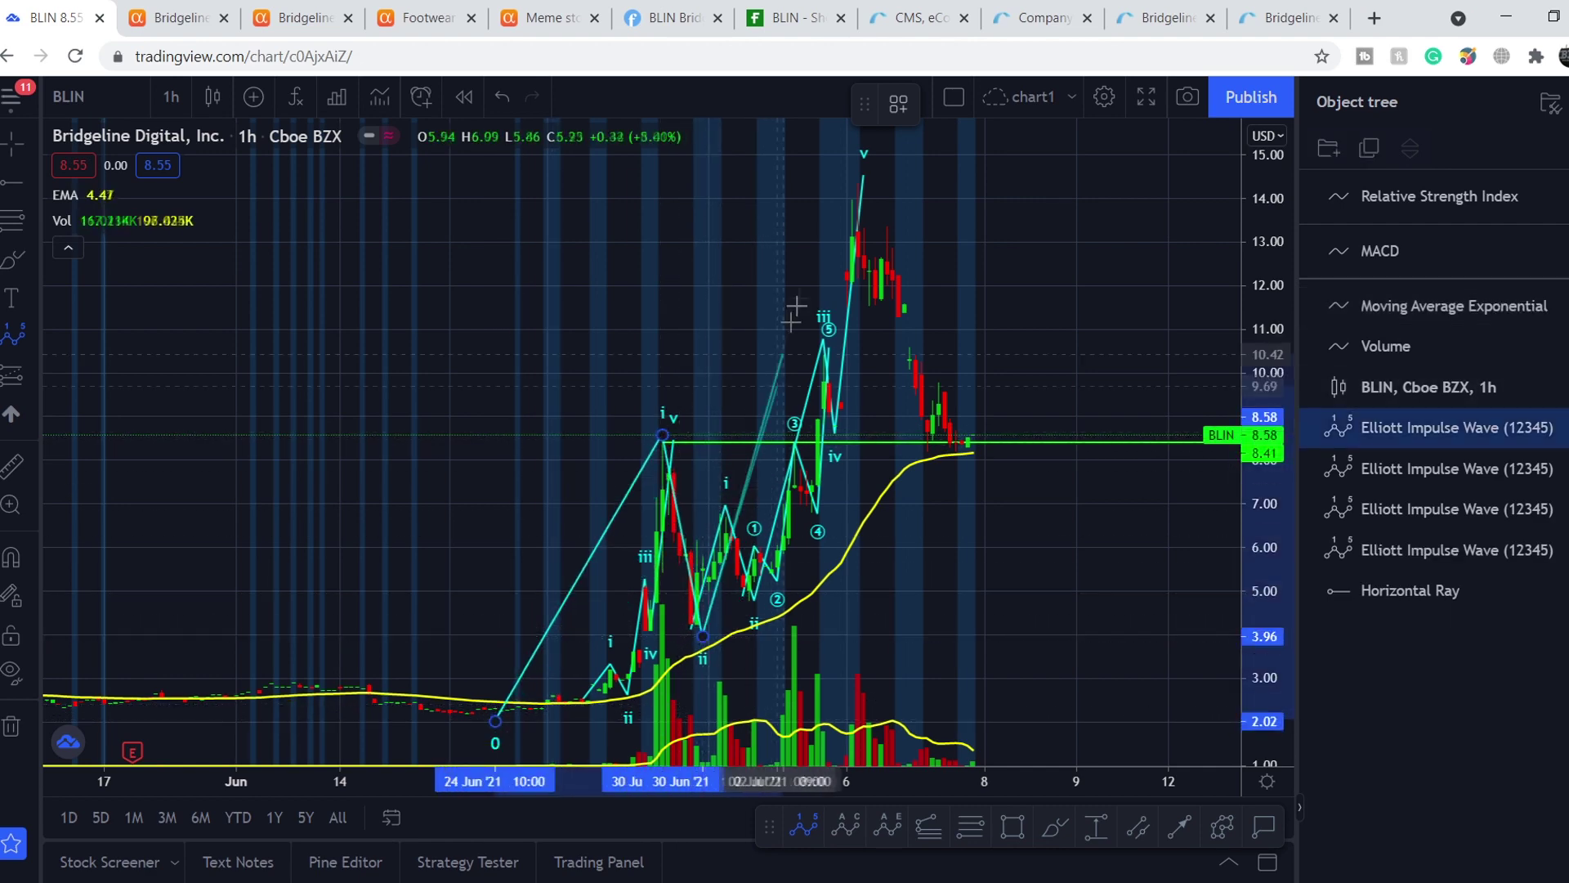
click(859, 169)
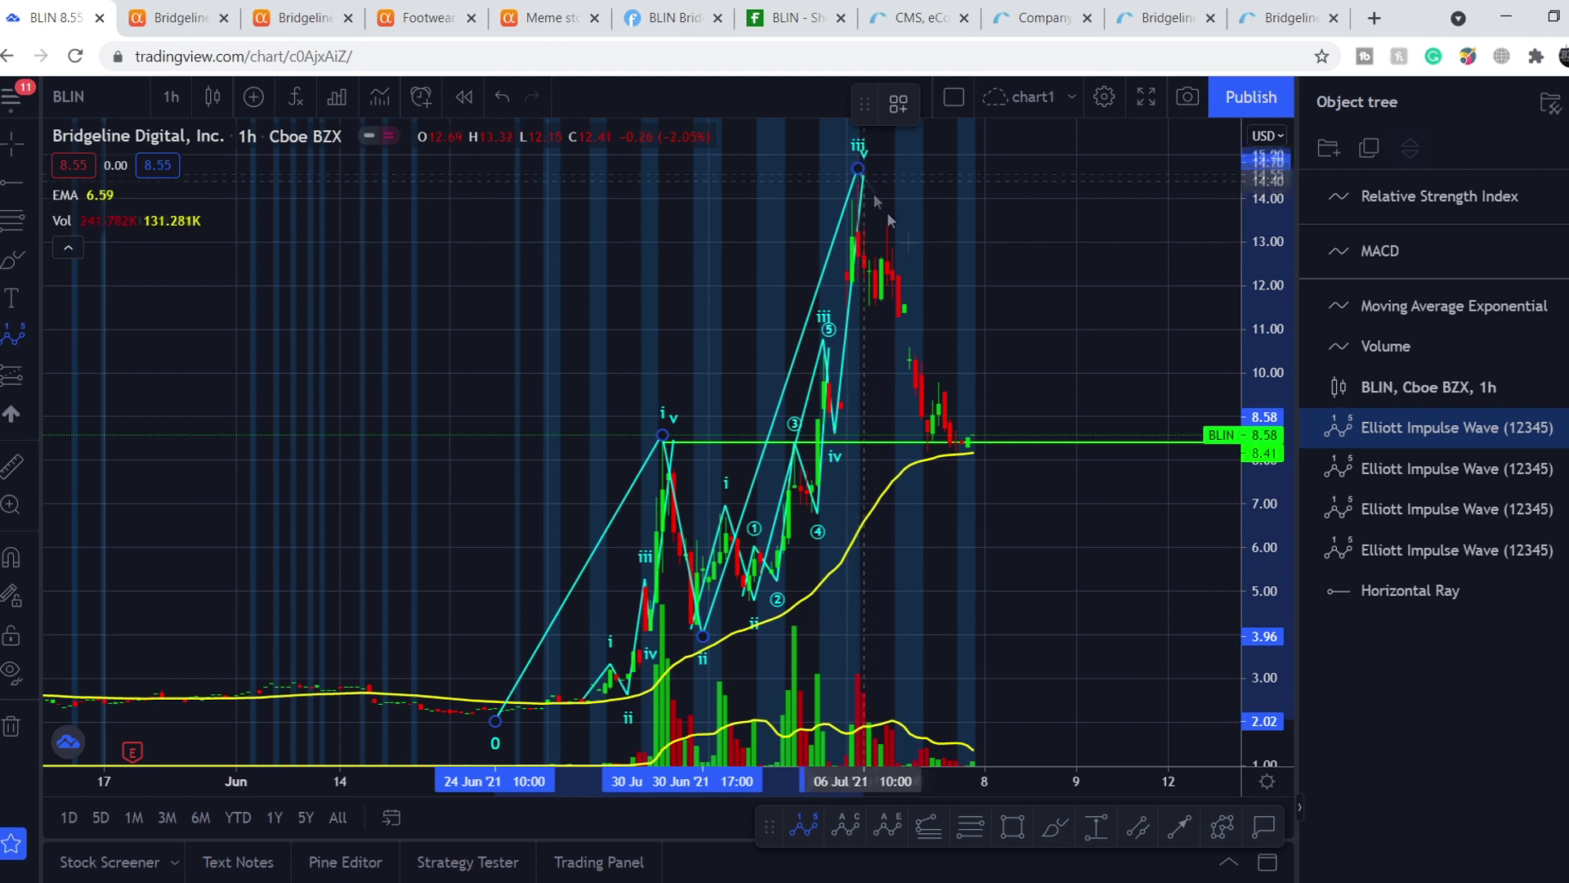
click(972, 457)
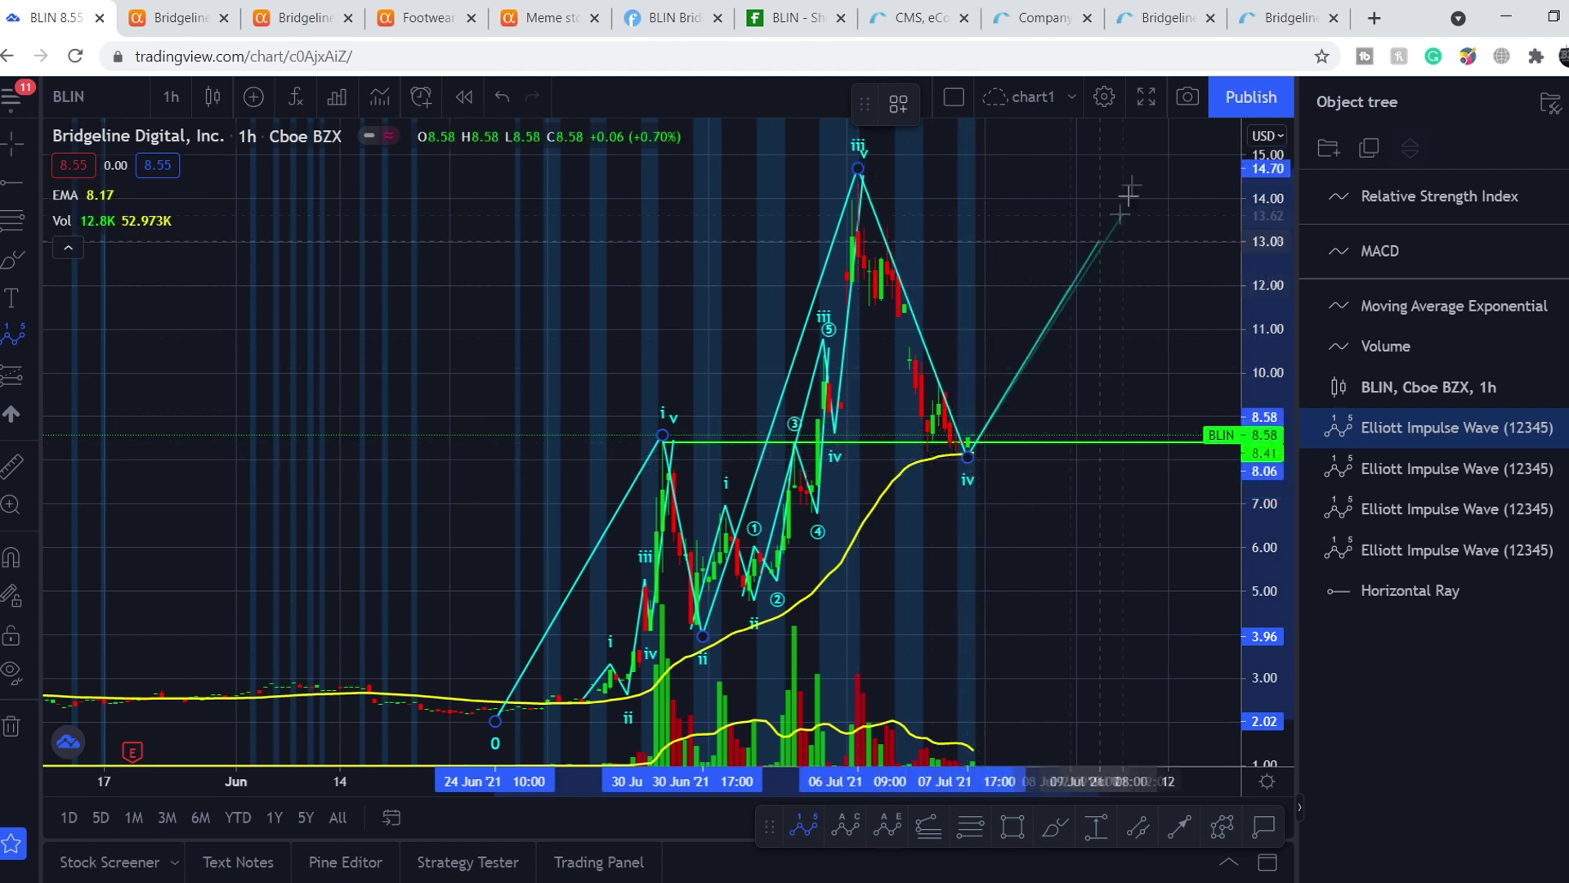
click(1111, 124)
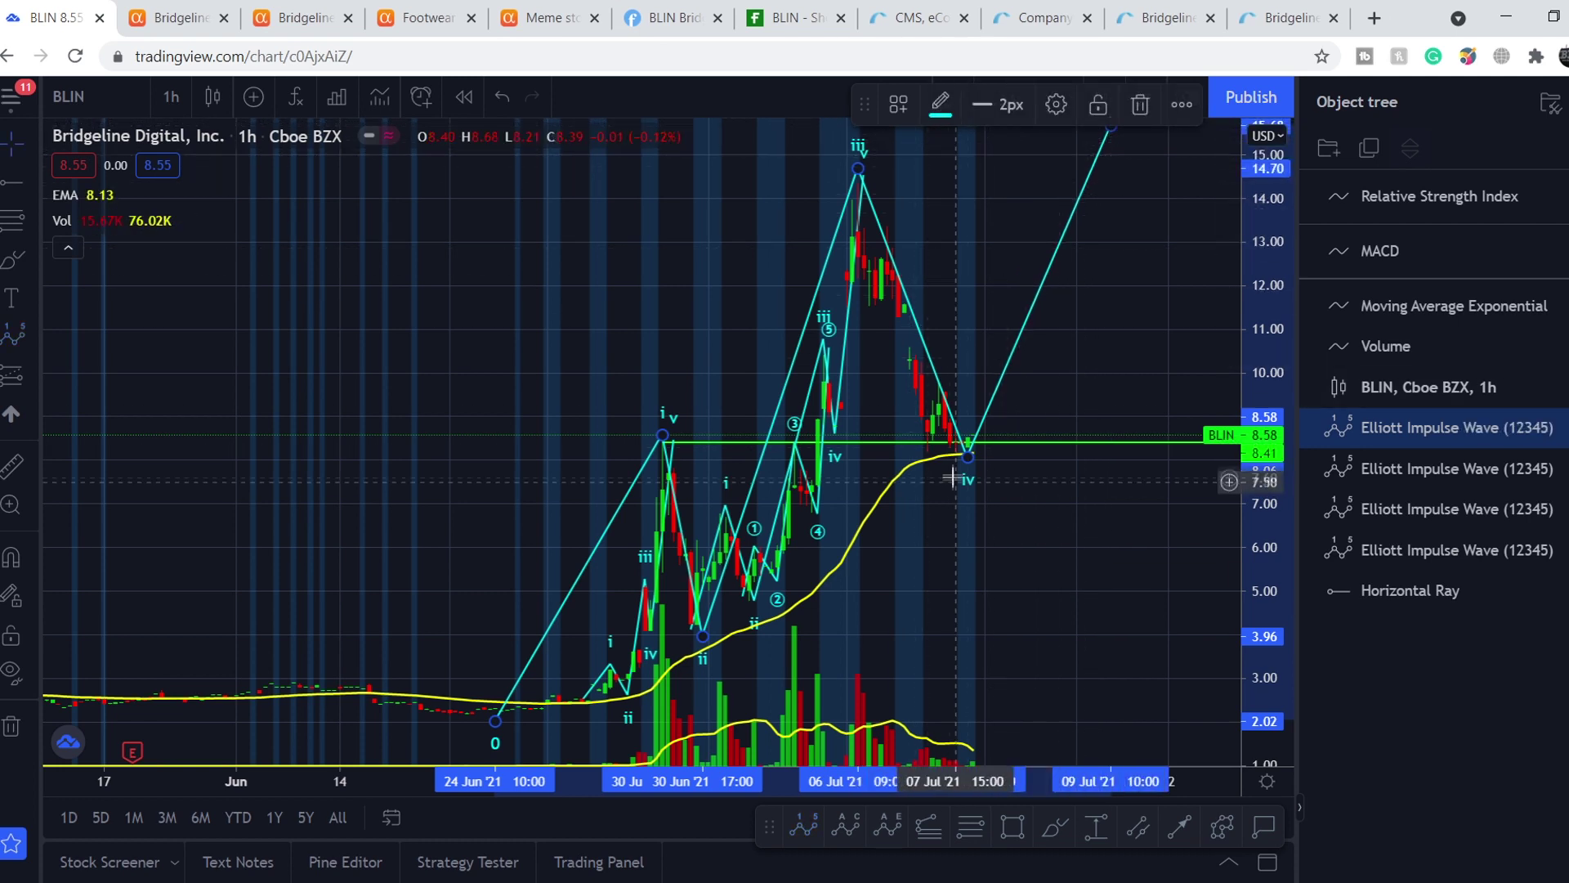
- Set the large wave's degree to Minute and hide two smaller waves in the Object tree
right_click(972, 461)
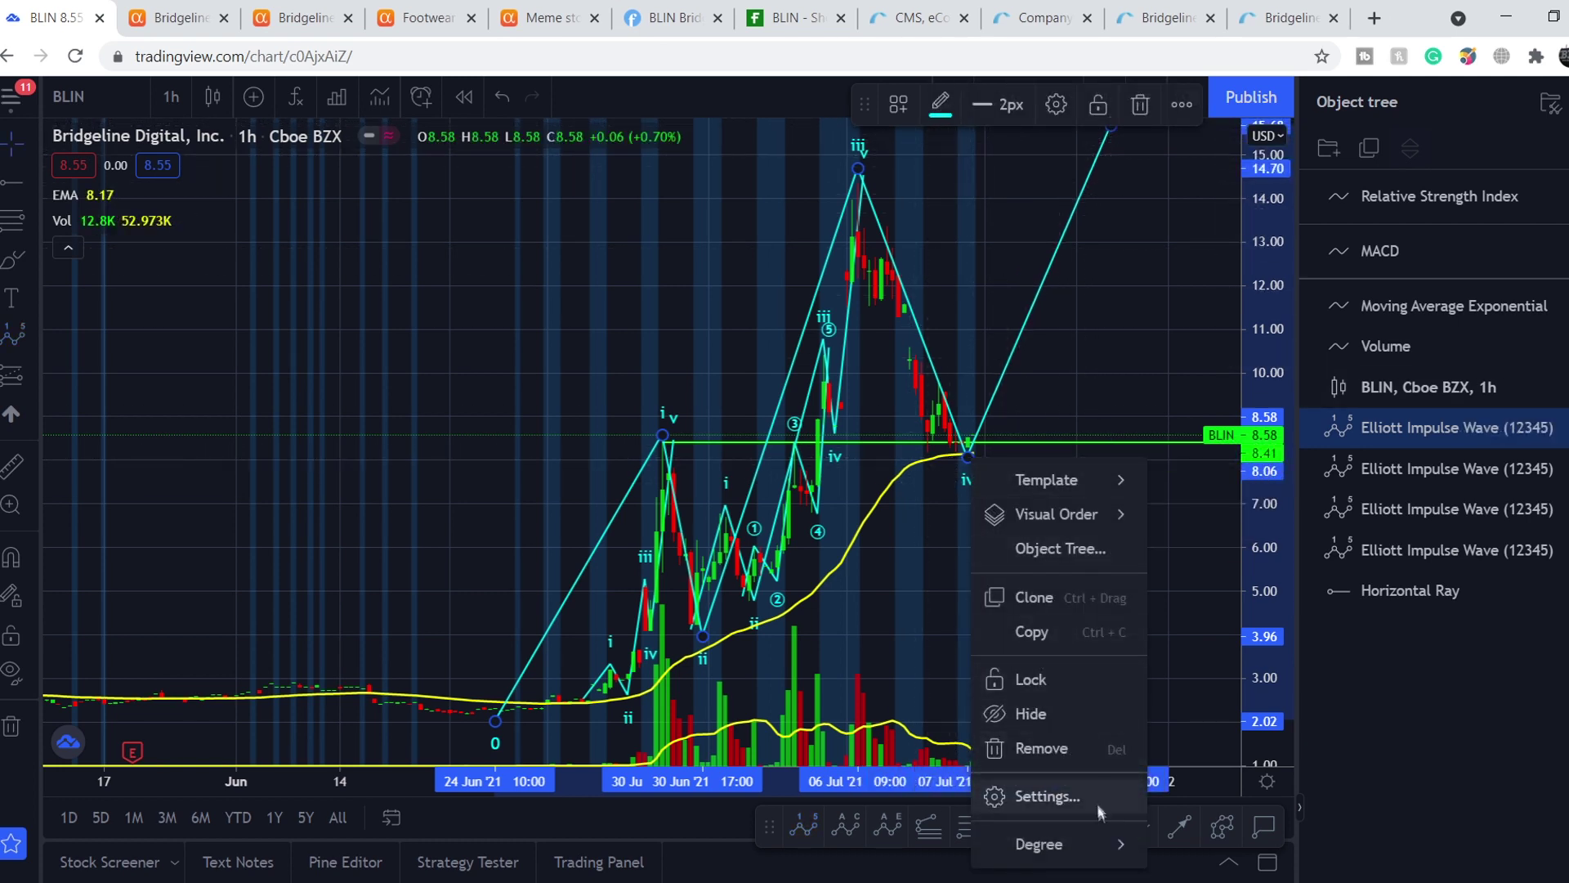
mouse_move(1103, 846)
click(1249, 687)
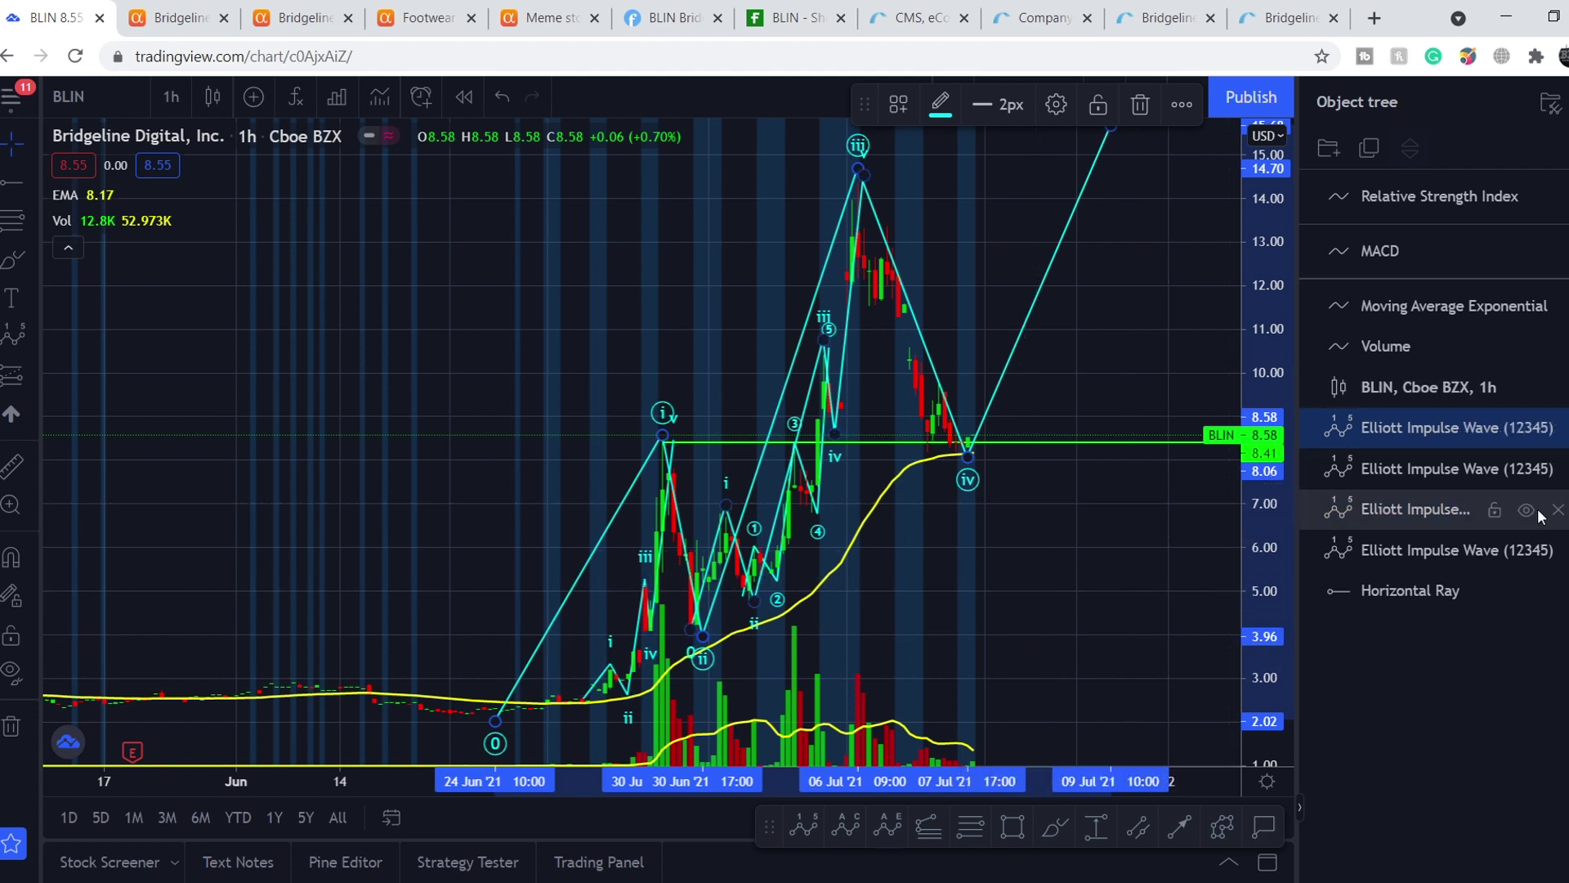
click(1526, 550)
click(1526, 510)
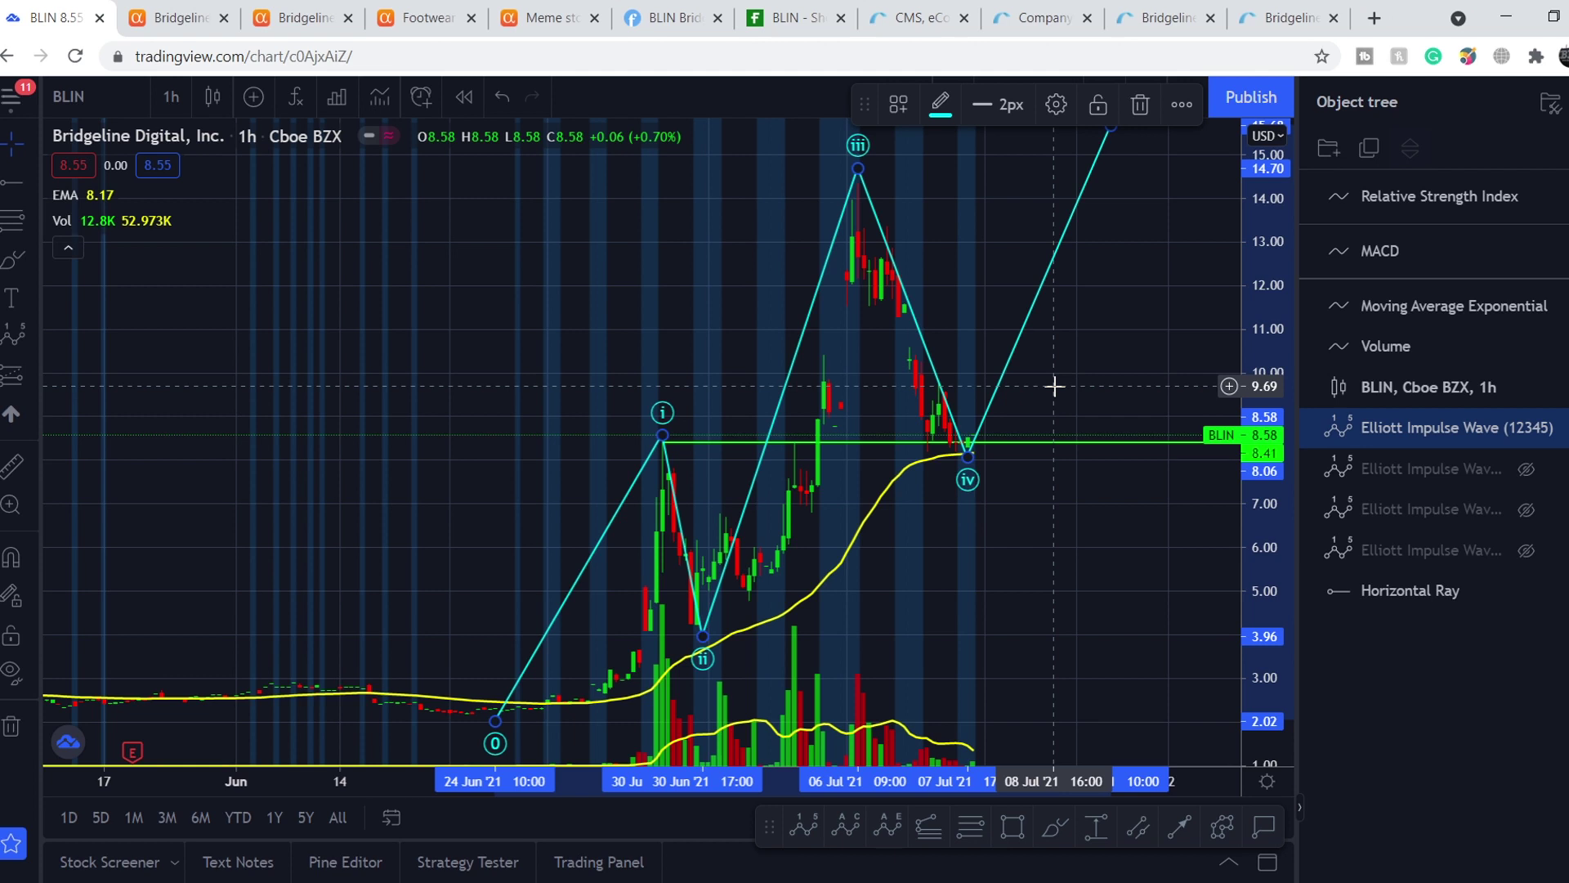
- Restore the RSI and MACD panes by un-maximizing the price pane
double_click(1135, 349)
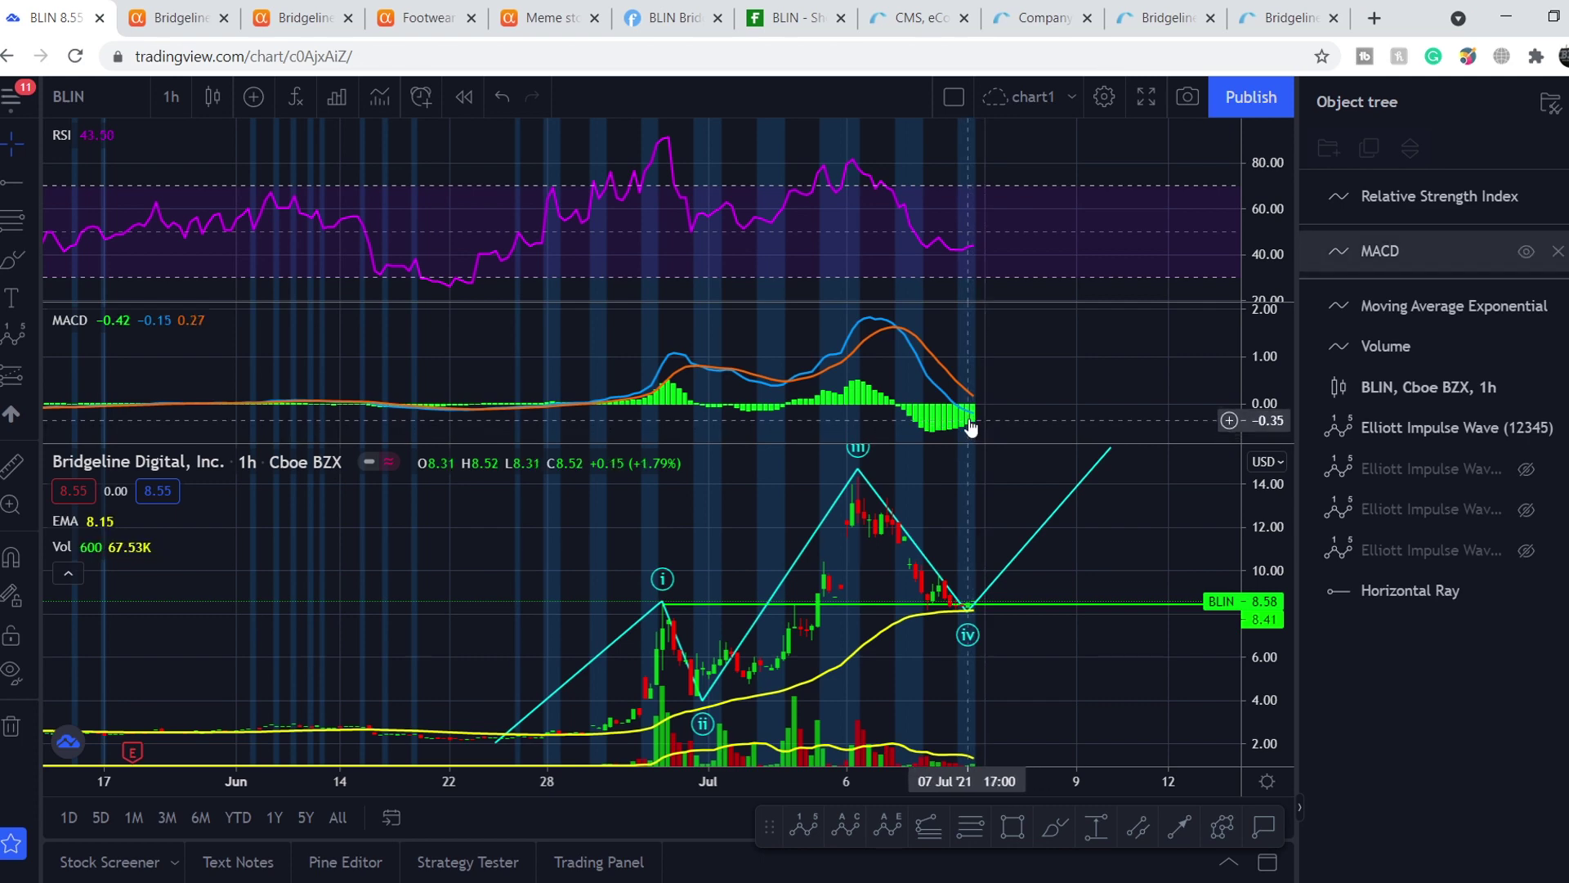
- Switch the BLIN chart to 2-hour candles, then to 3-hour candles
click(174, 96)
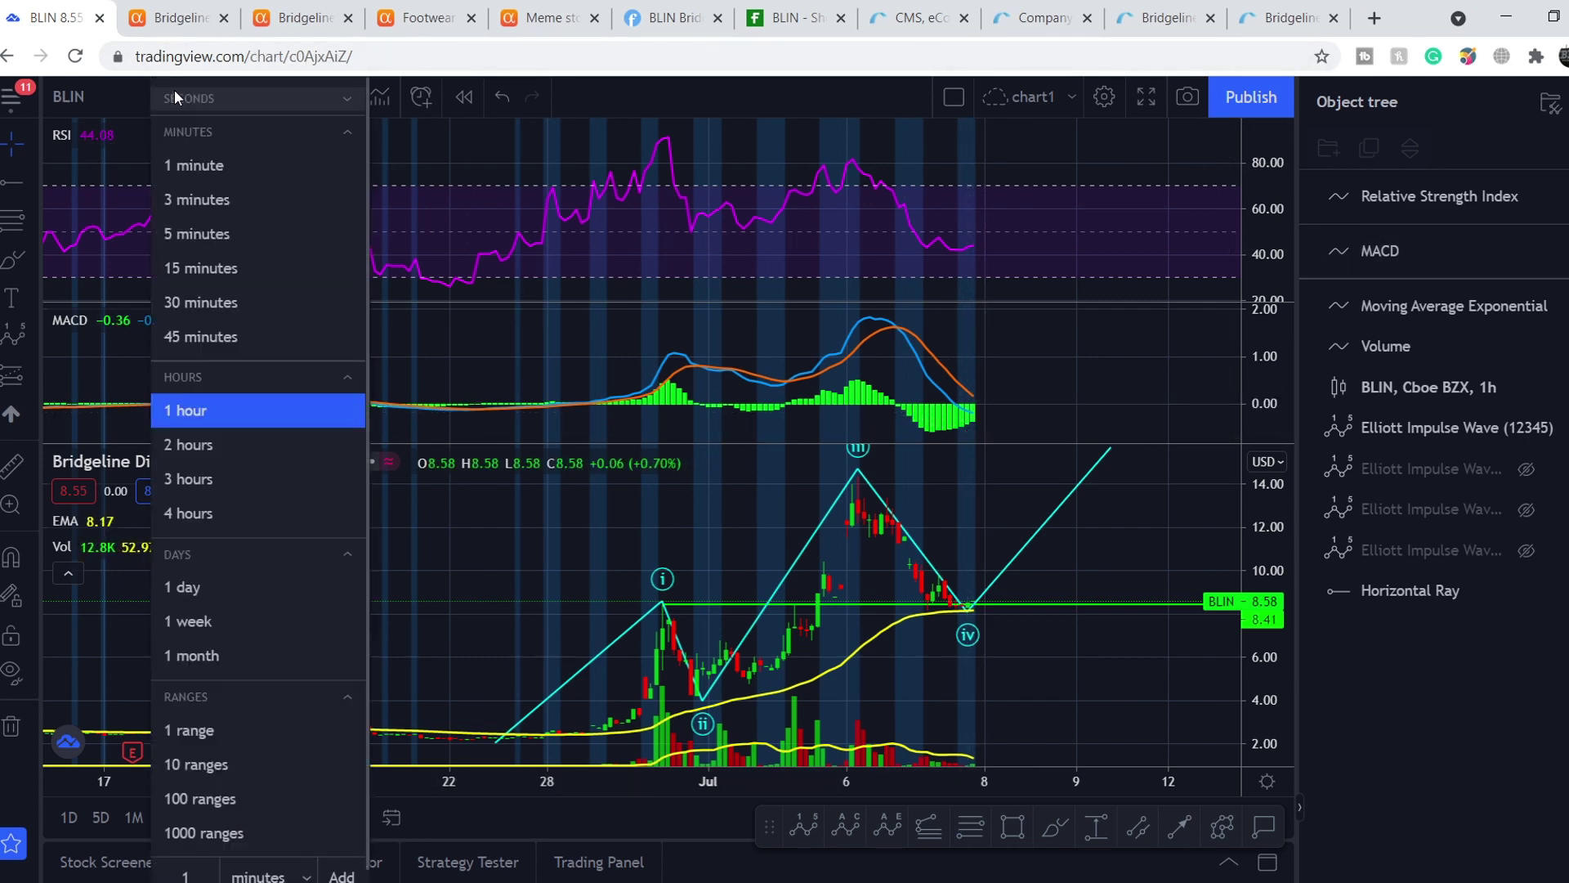
click(196, 340)
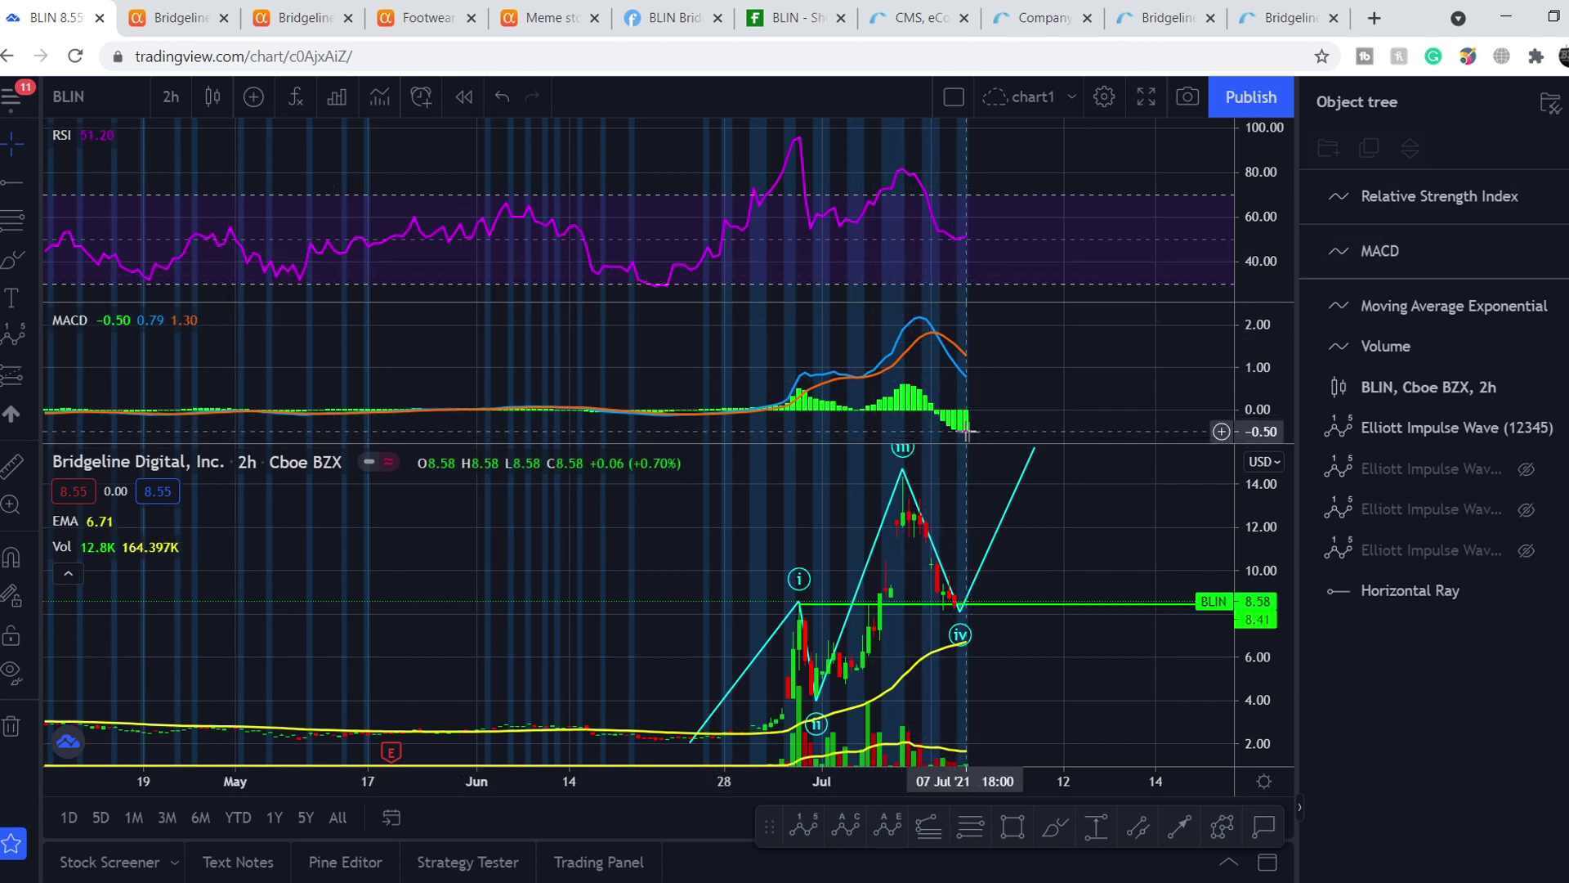
click(968, 241)
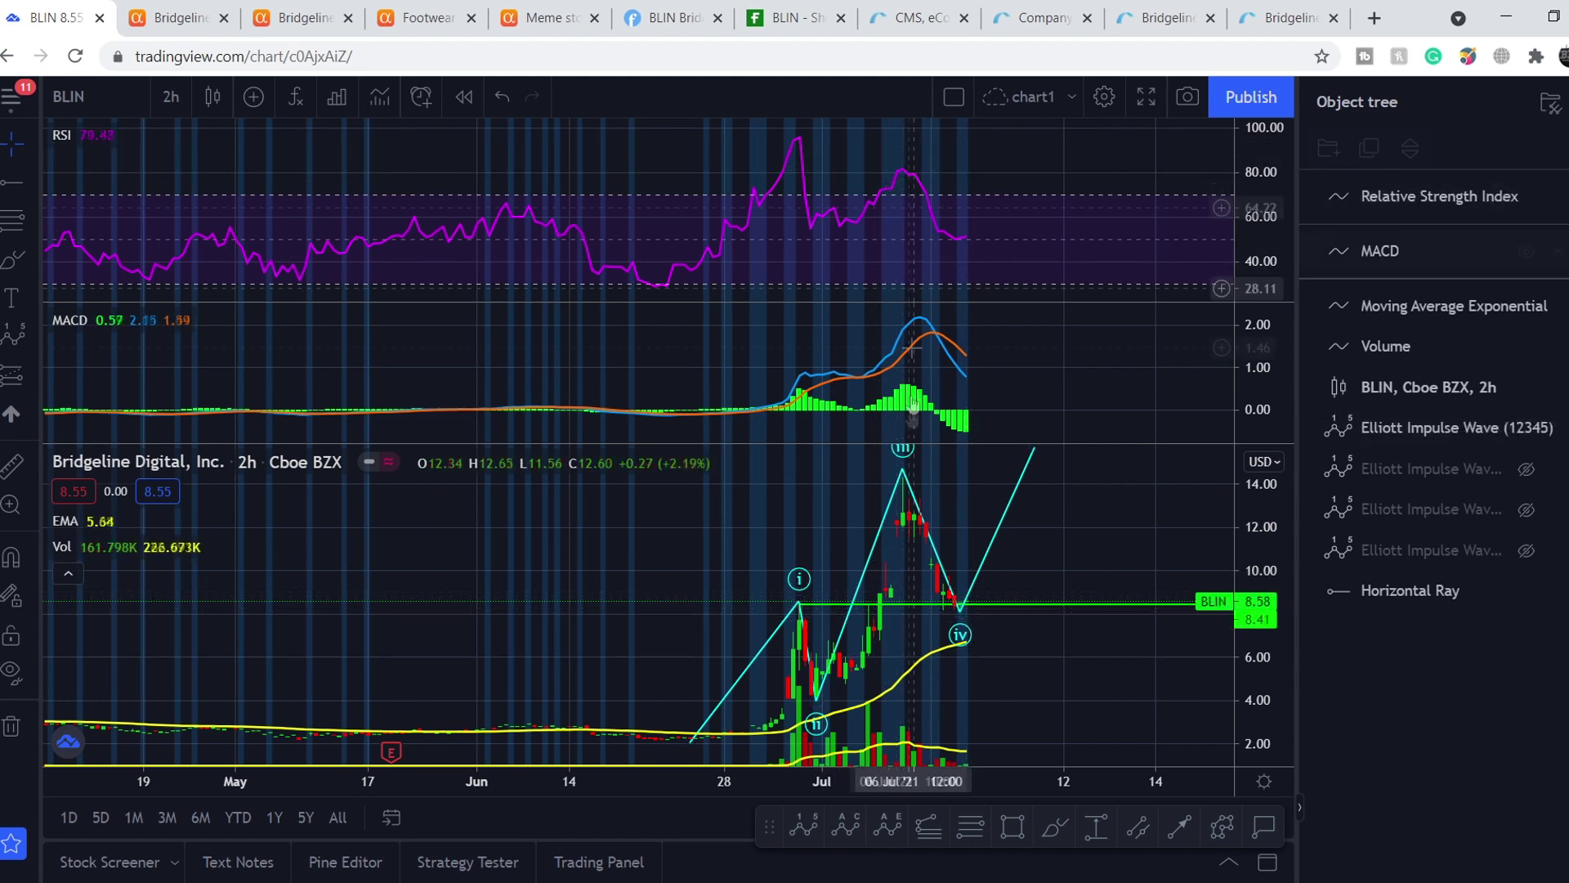
scroll(850, 470, up, 2)
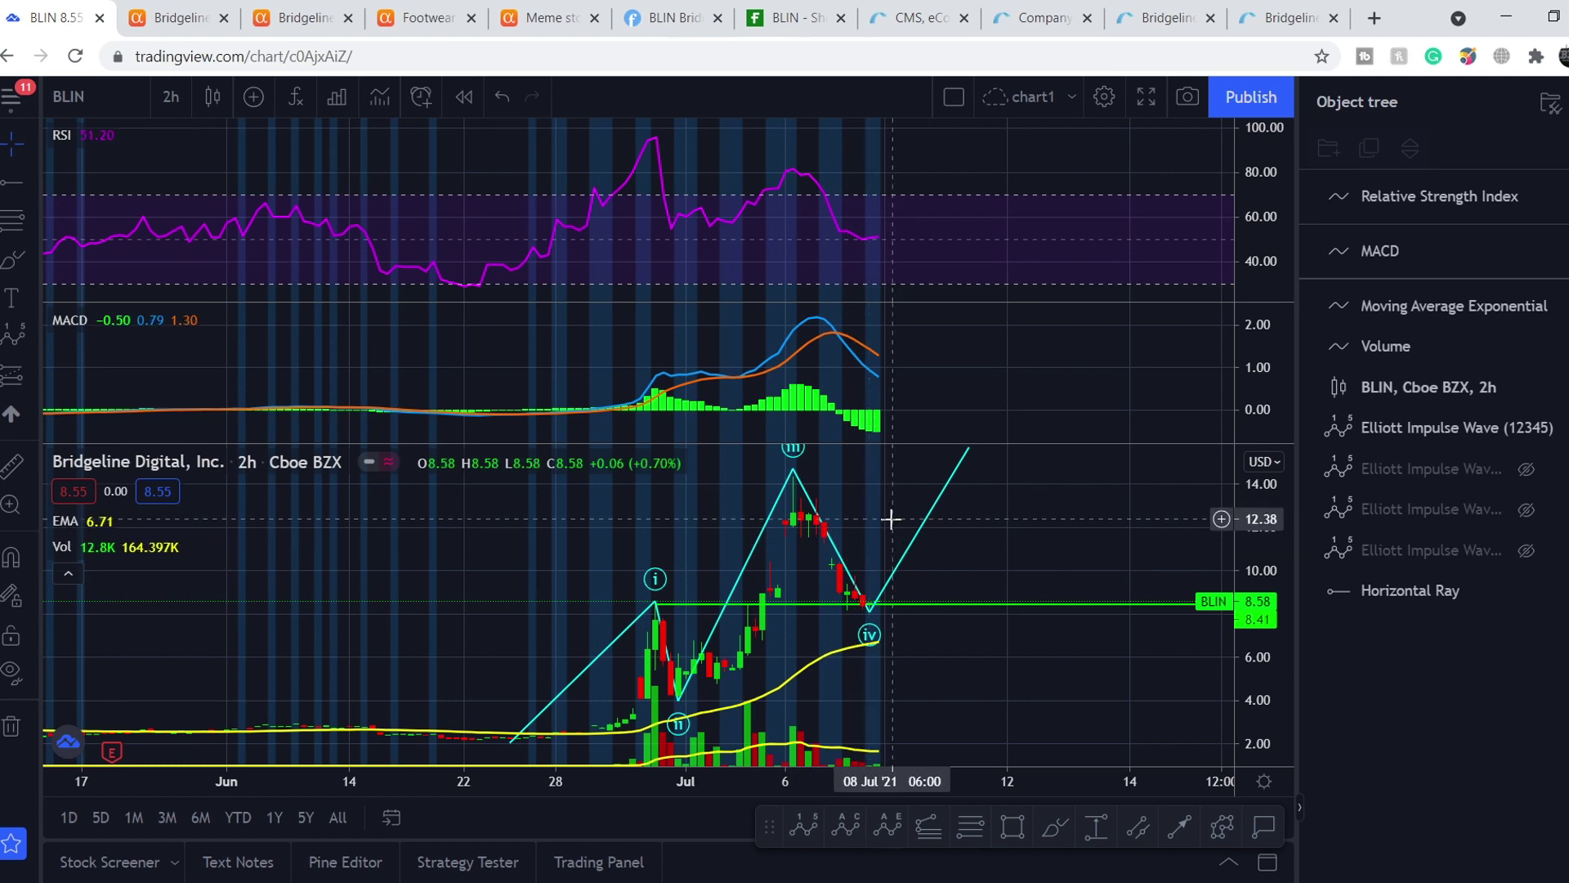
click(170, 96)
click(210, 475)
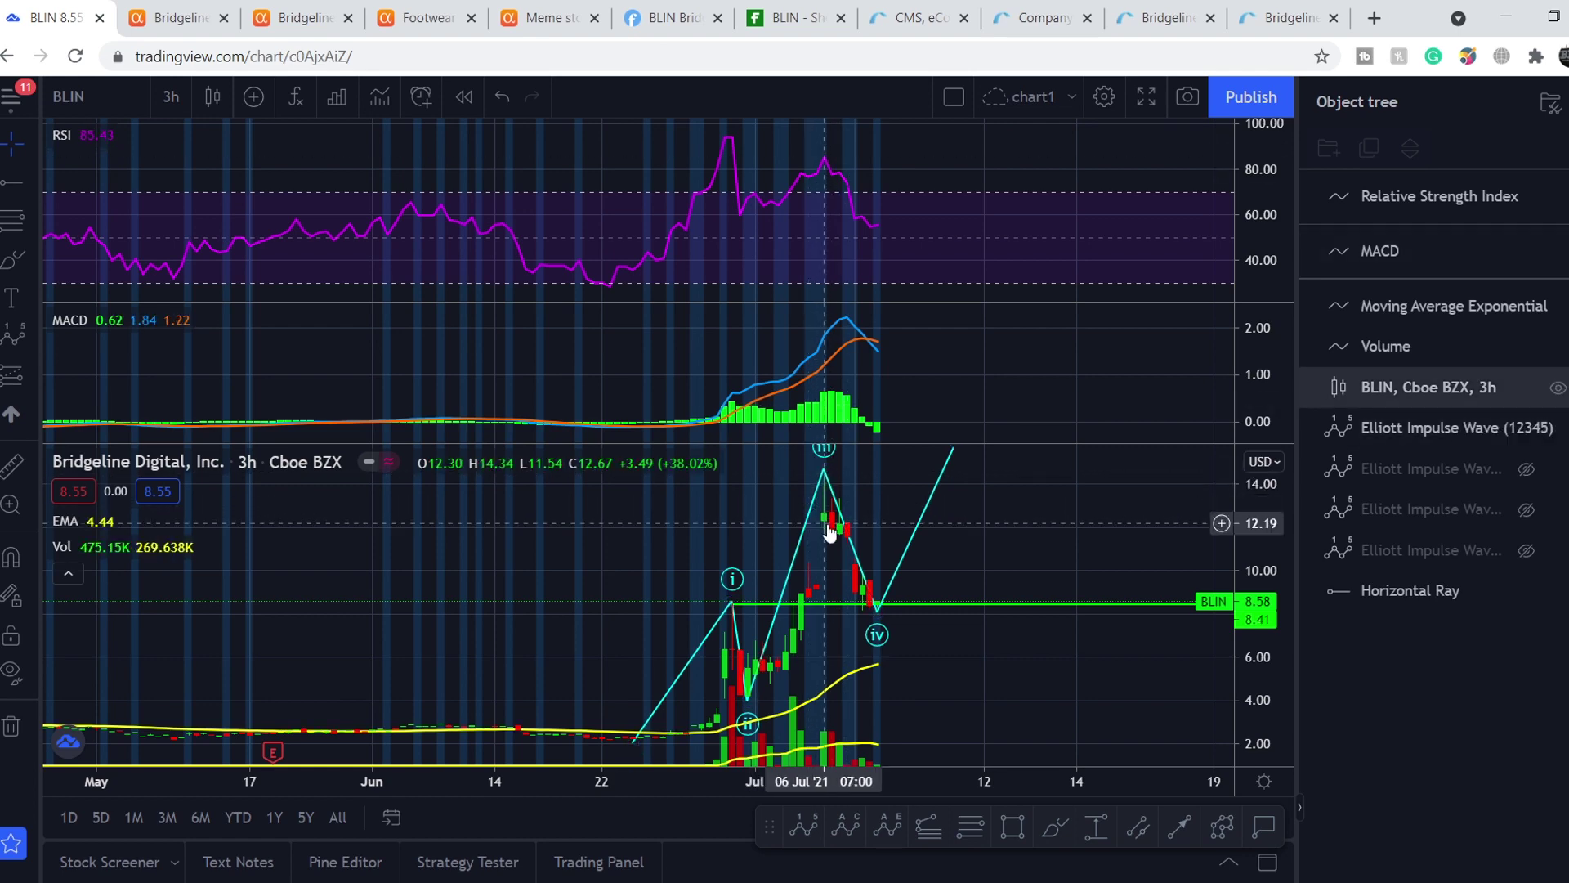
- Change the chart interval to 4-hour candles
click(172, 97)
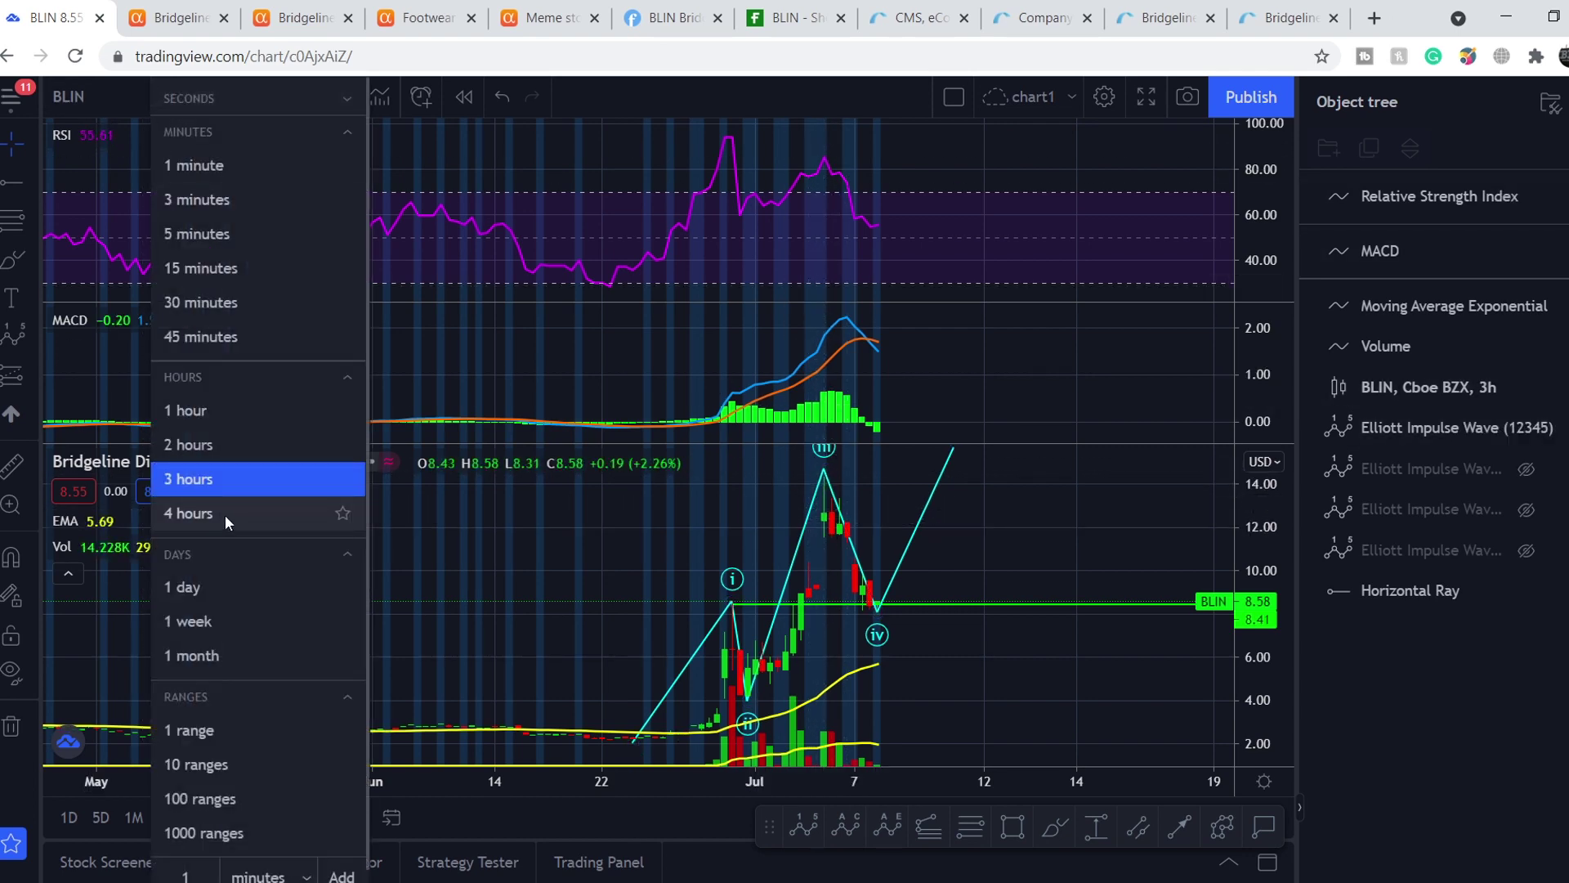
click(201, 514)
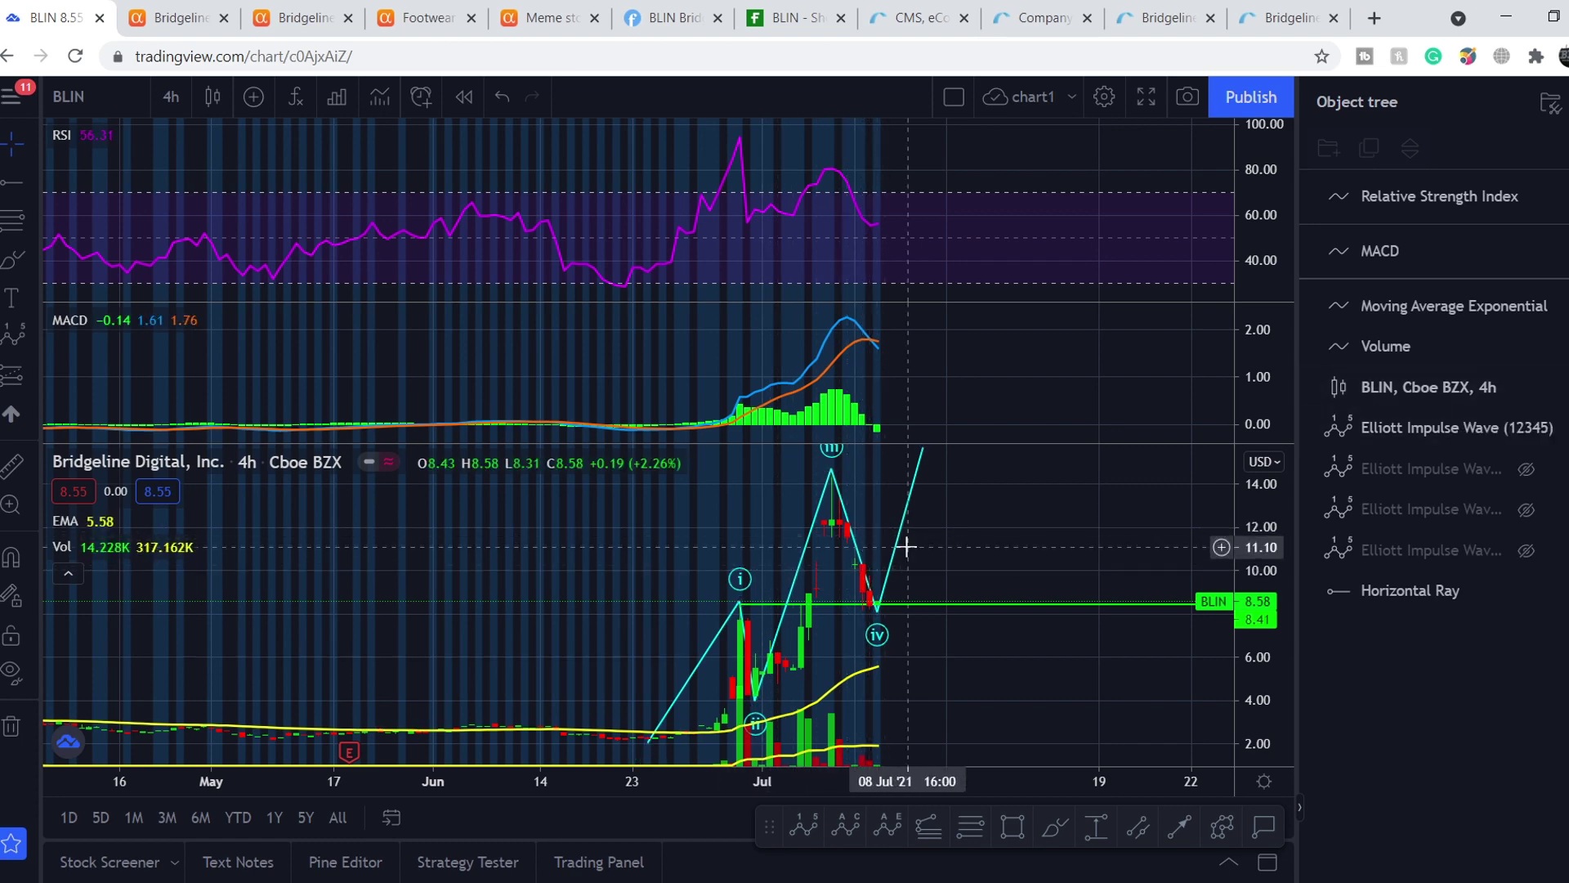
click(877, 613)
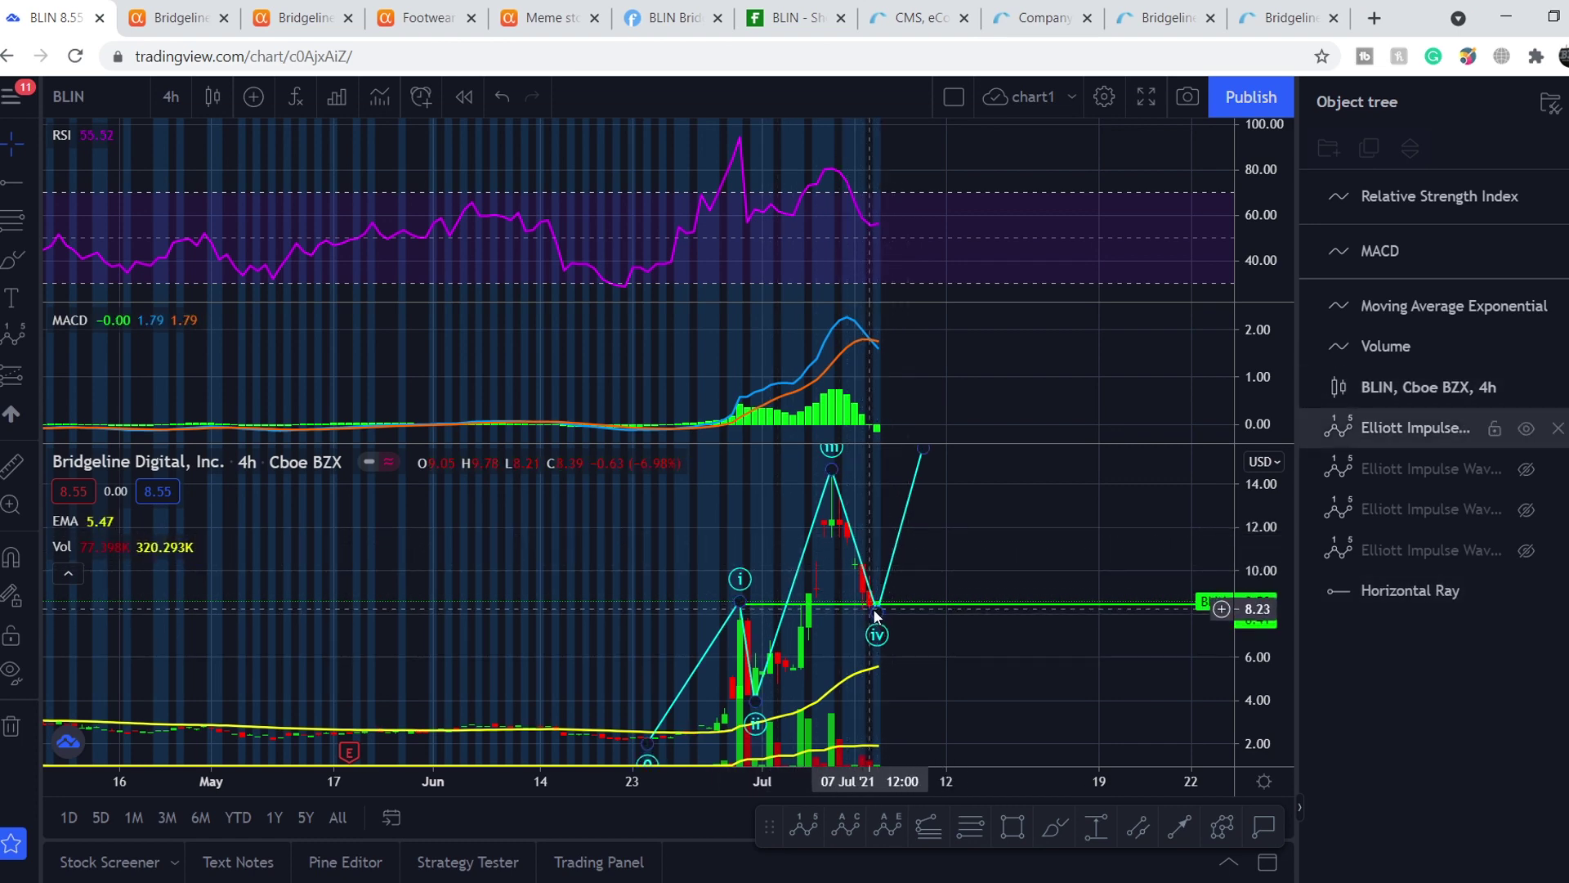
click(919, 613)
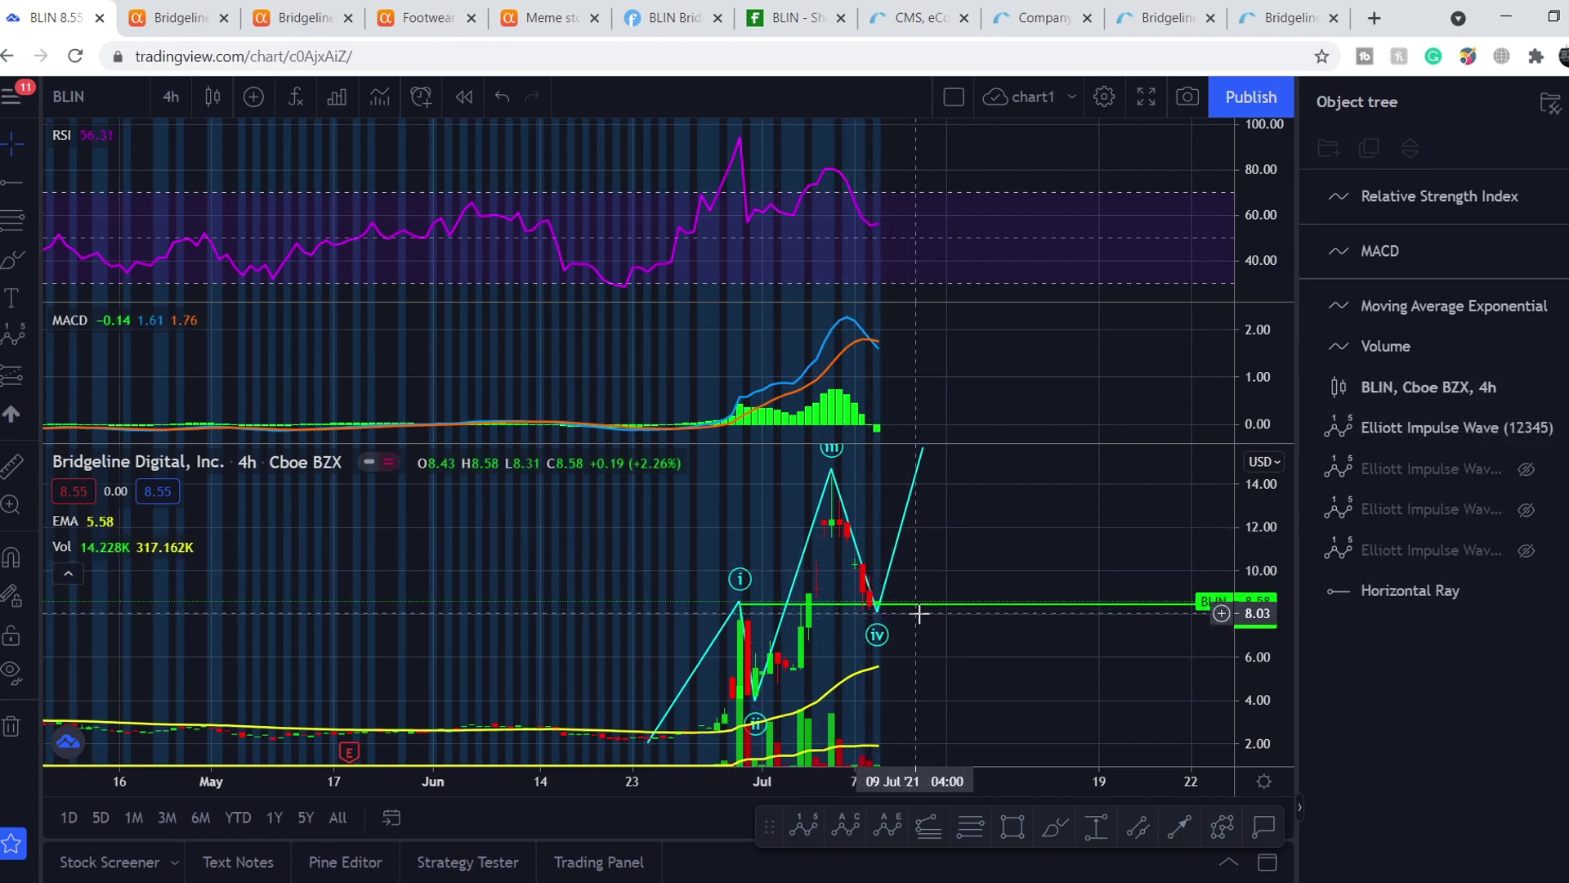
- Draw a Fib retracement from the wave ii low 4.12 to the wave iii peak 14.61
click(971, 827)
click(757, 700)
click(761, 699)
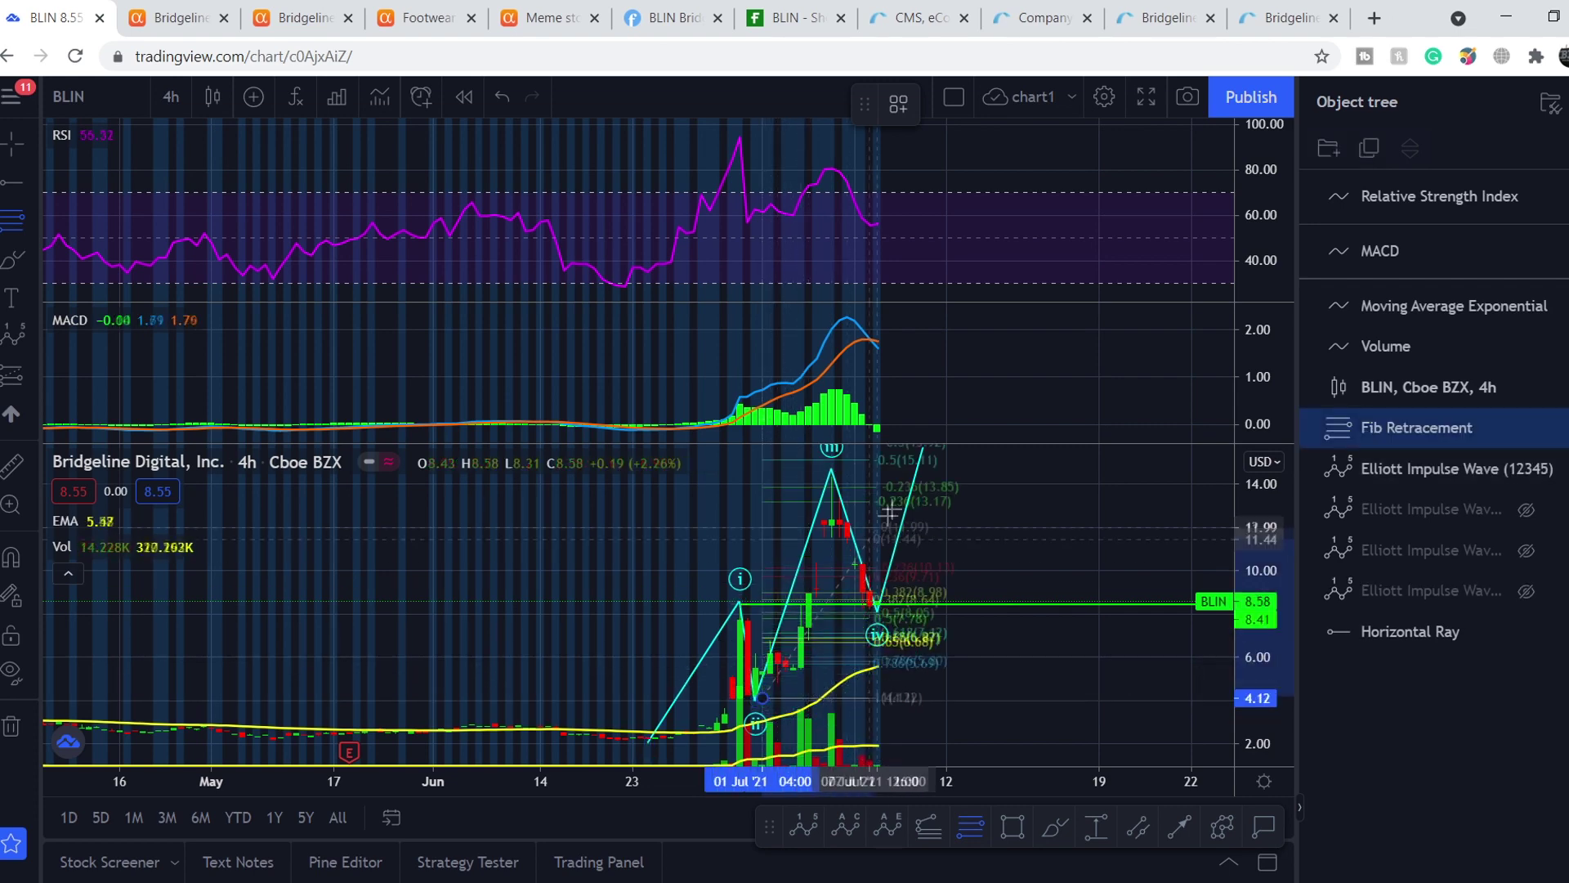
click(977, 470)
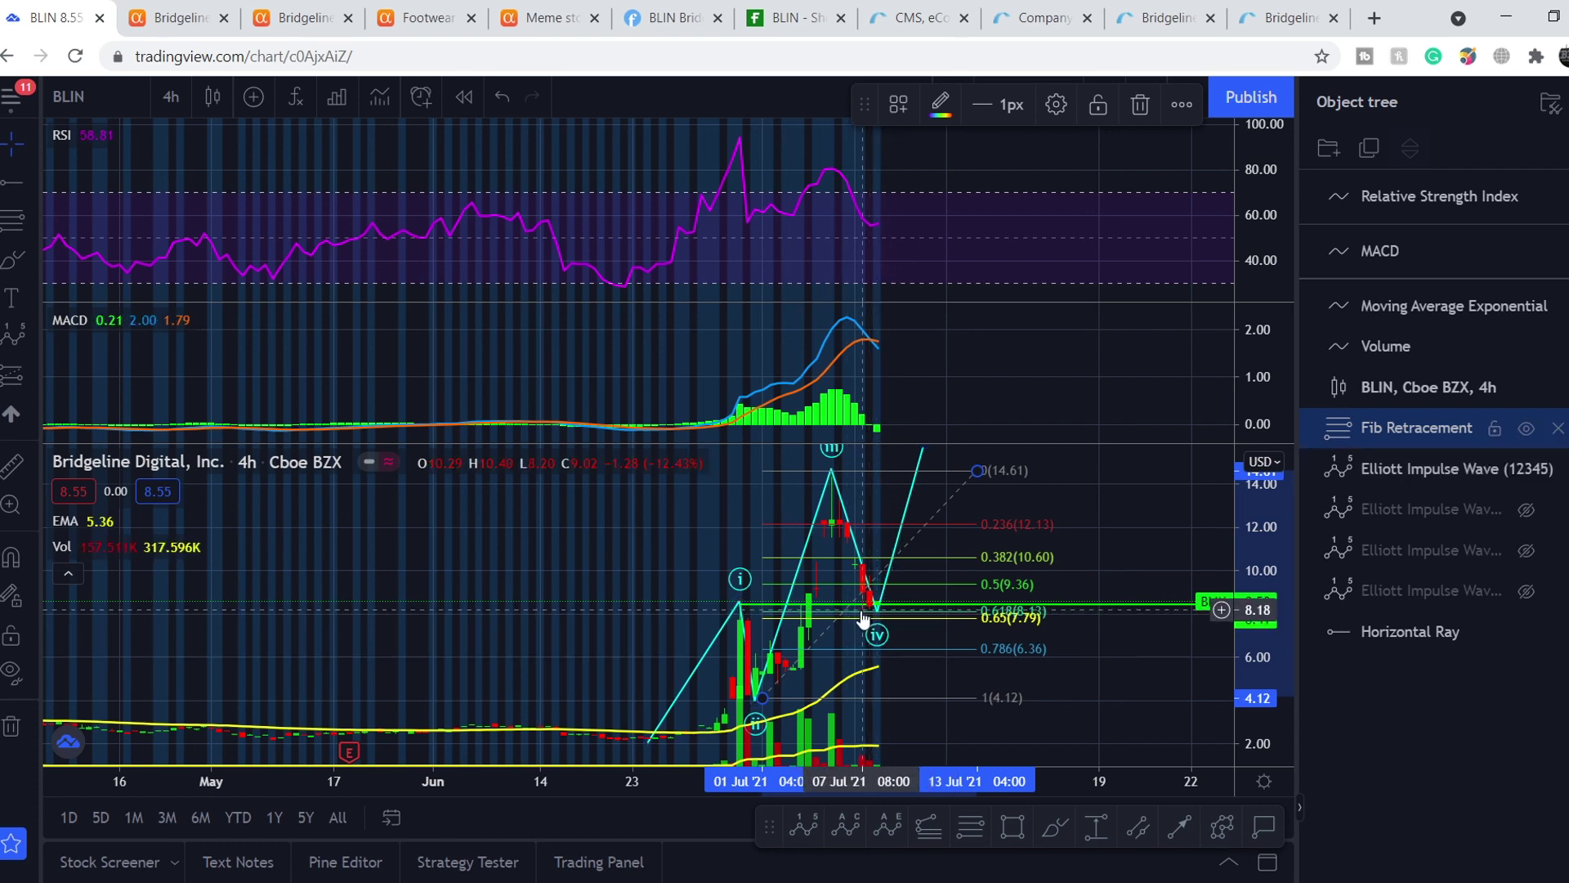
double_click(1056, 665)
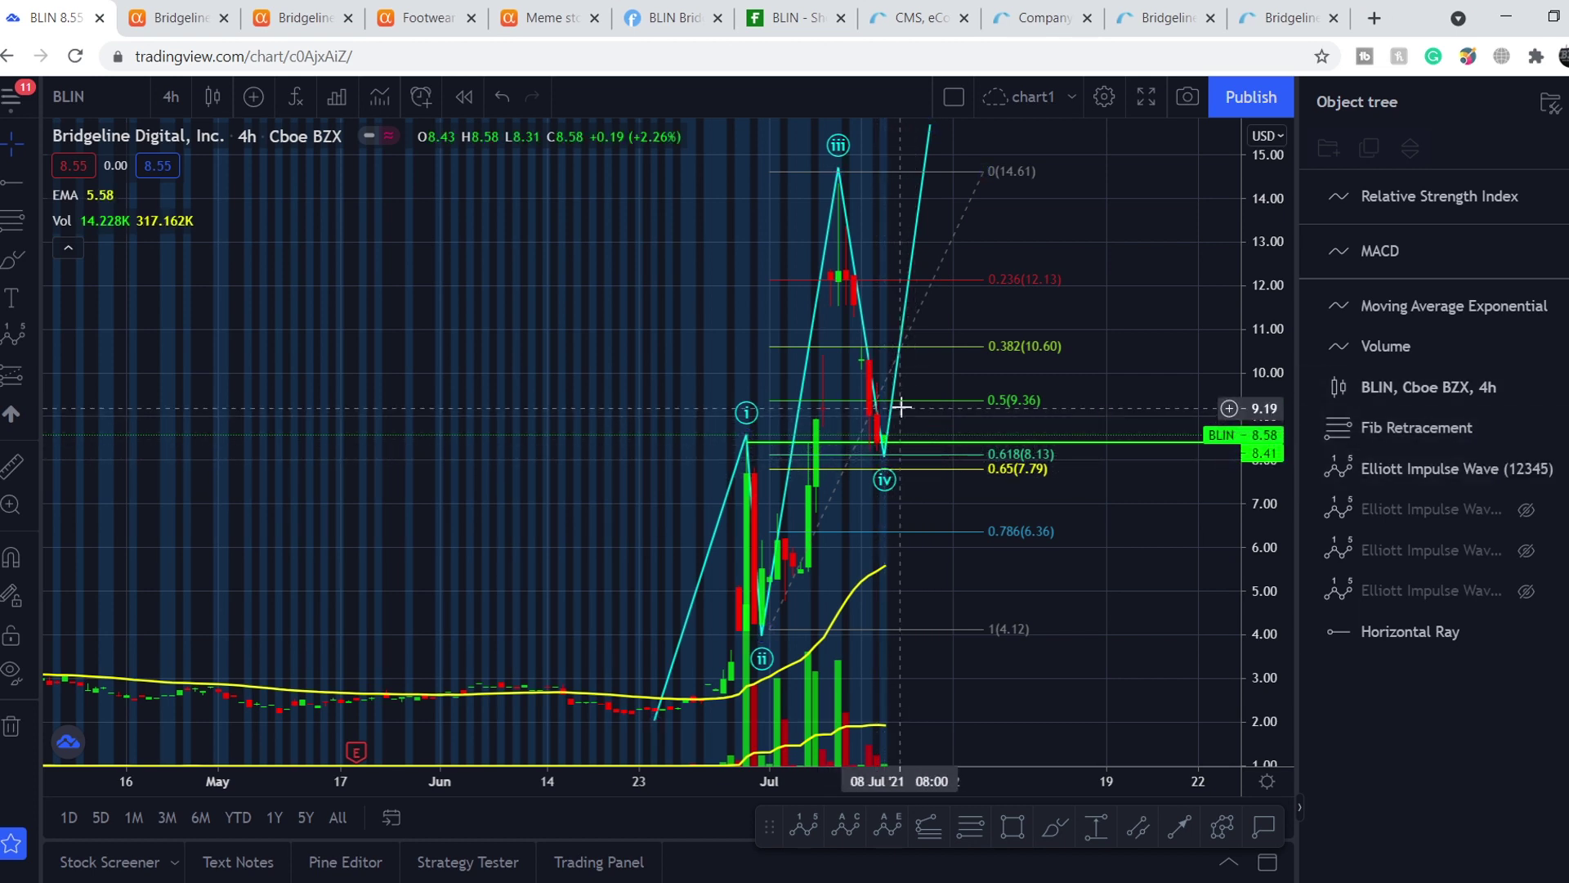
double_click(1122, 643)
- Check the chart on daily and weekly candles, then return to 4-hour
click(170, 97)
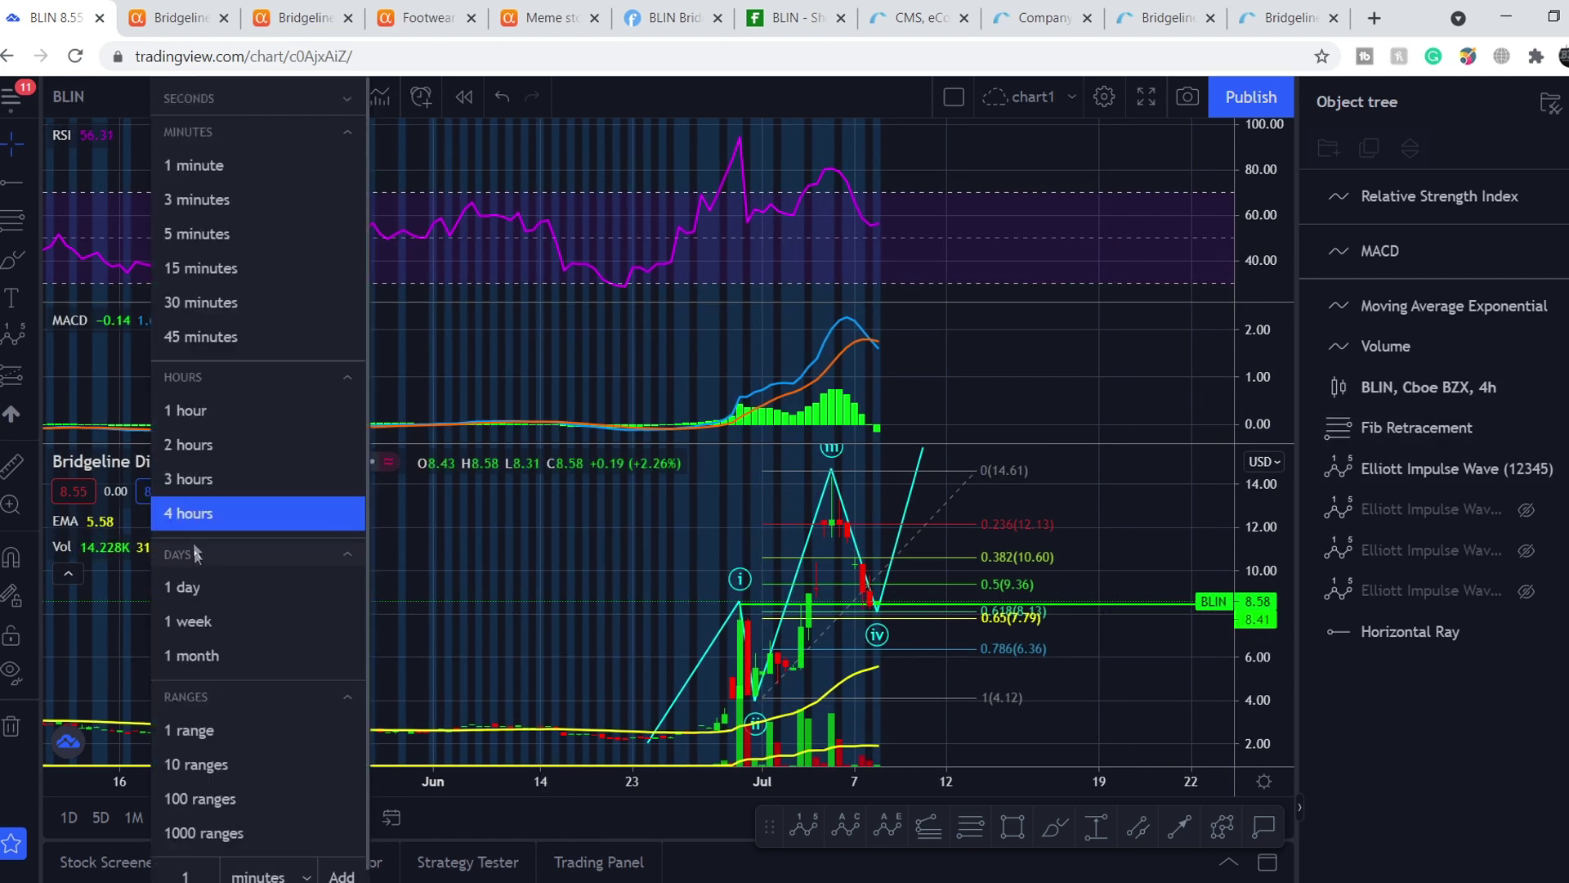
click(199, 590)
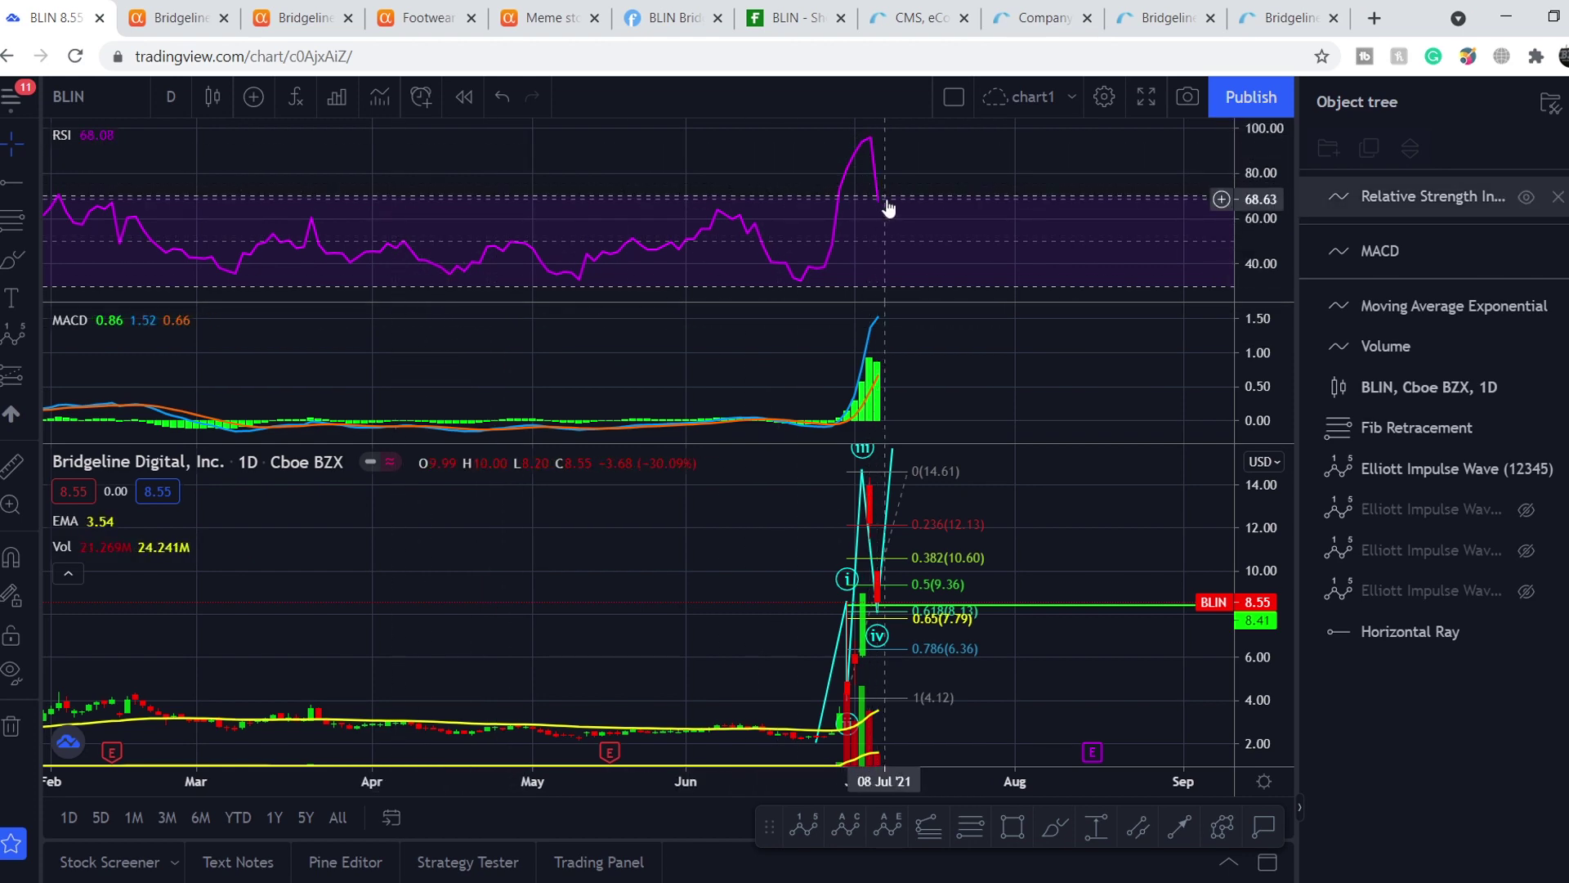
click(171, 97)
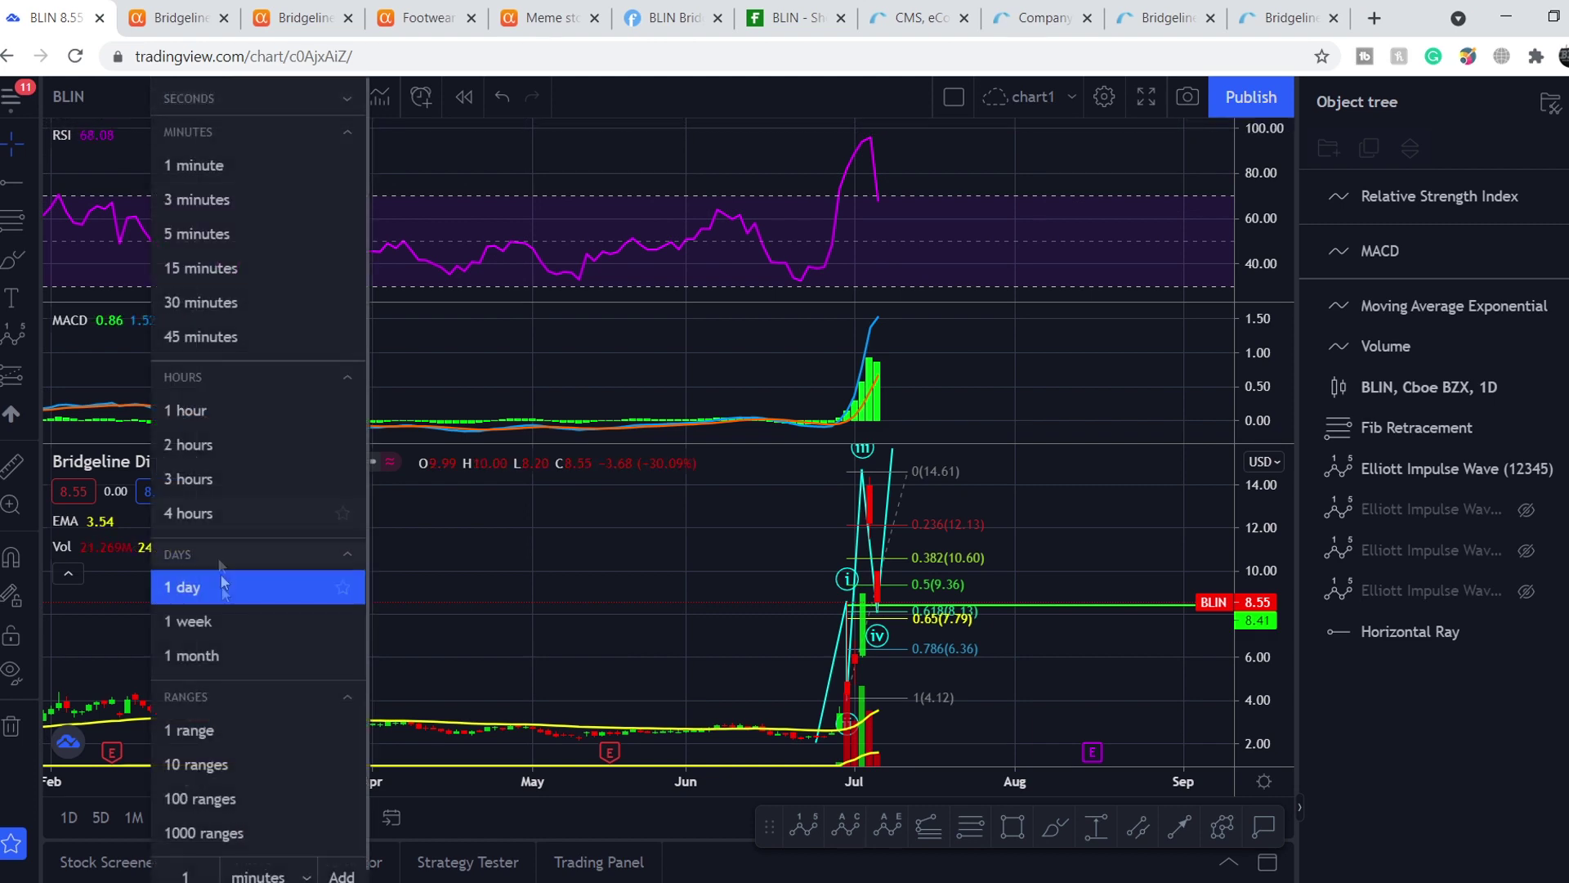
click(205, 623)
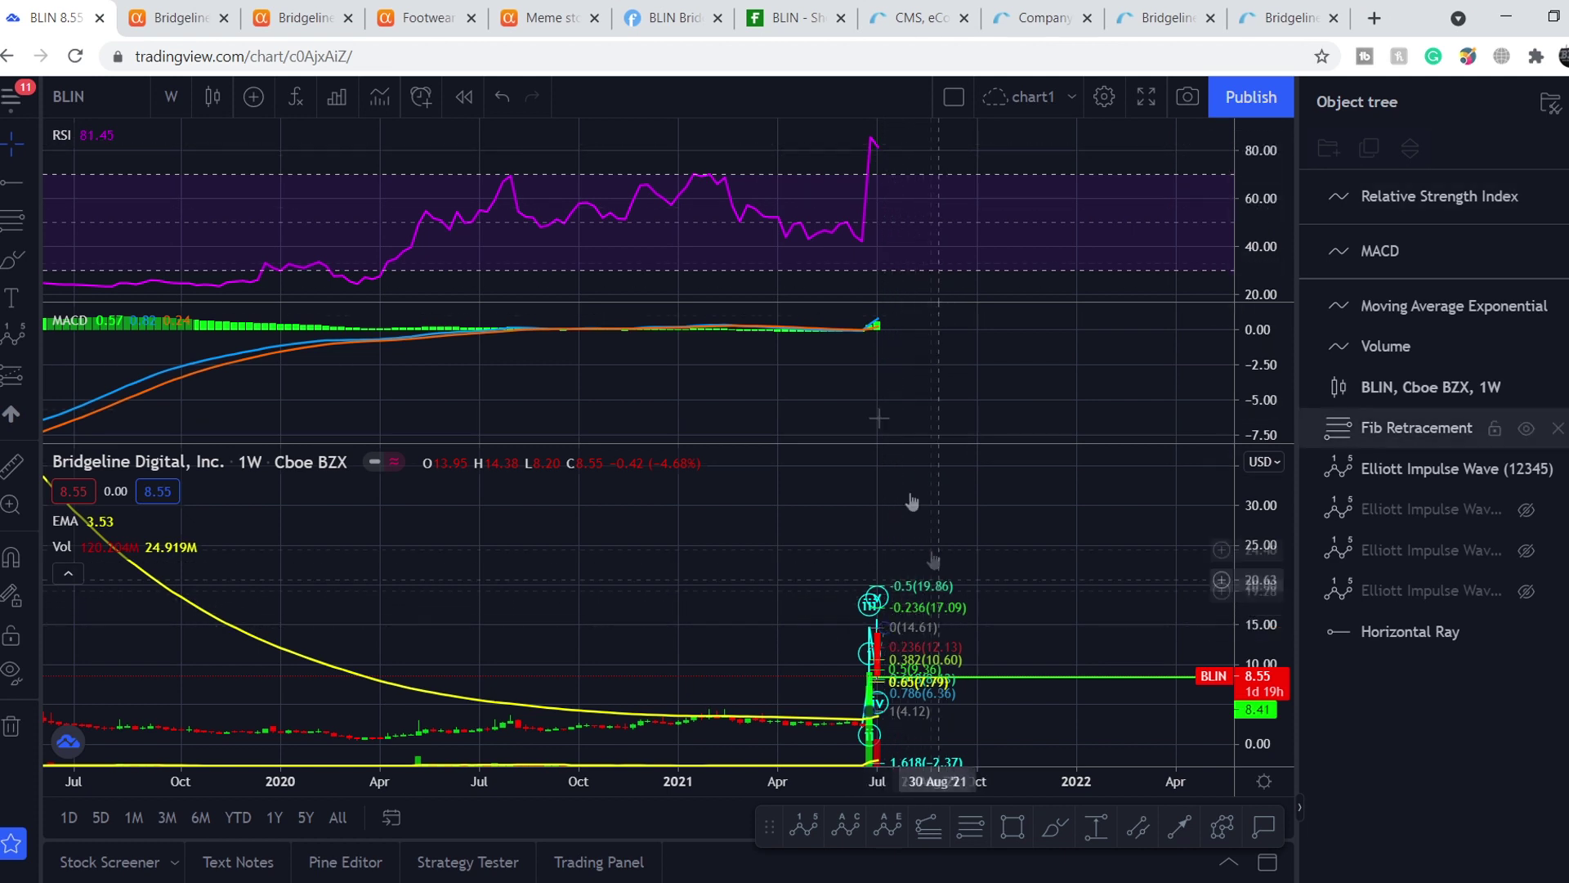
click(178, 98)
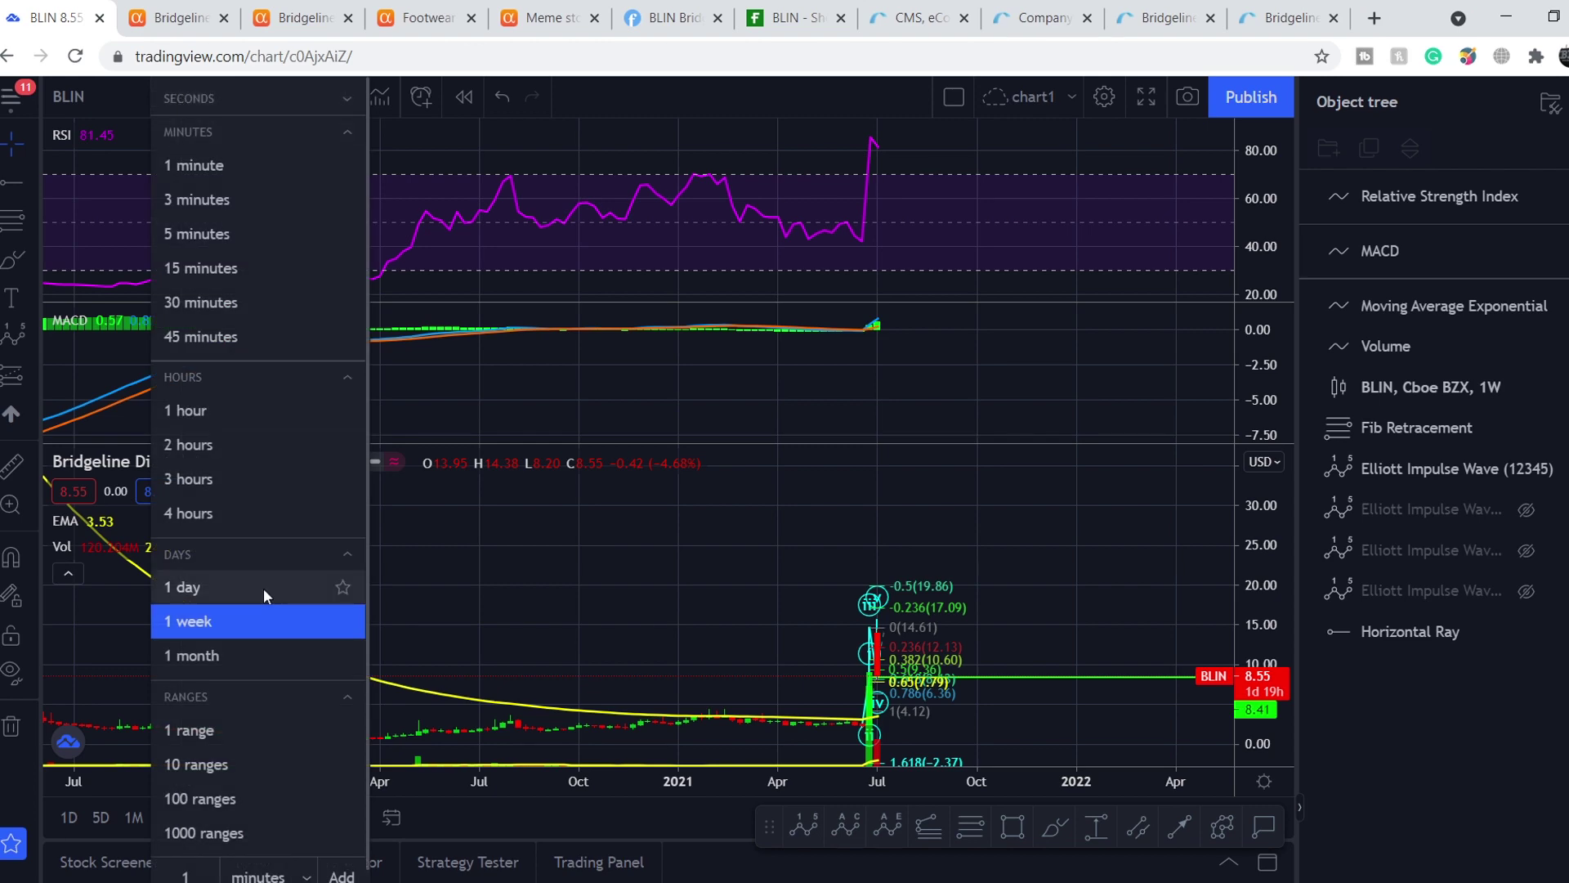
click(222, 512)
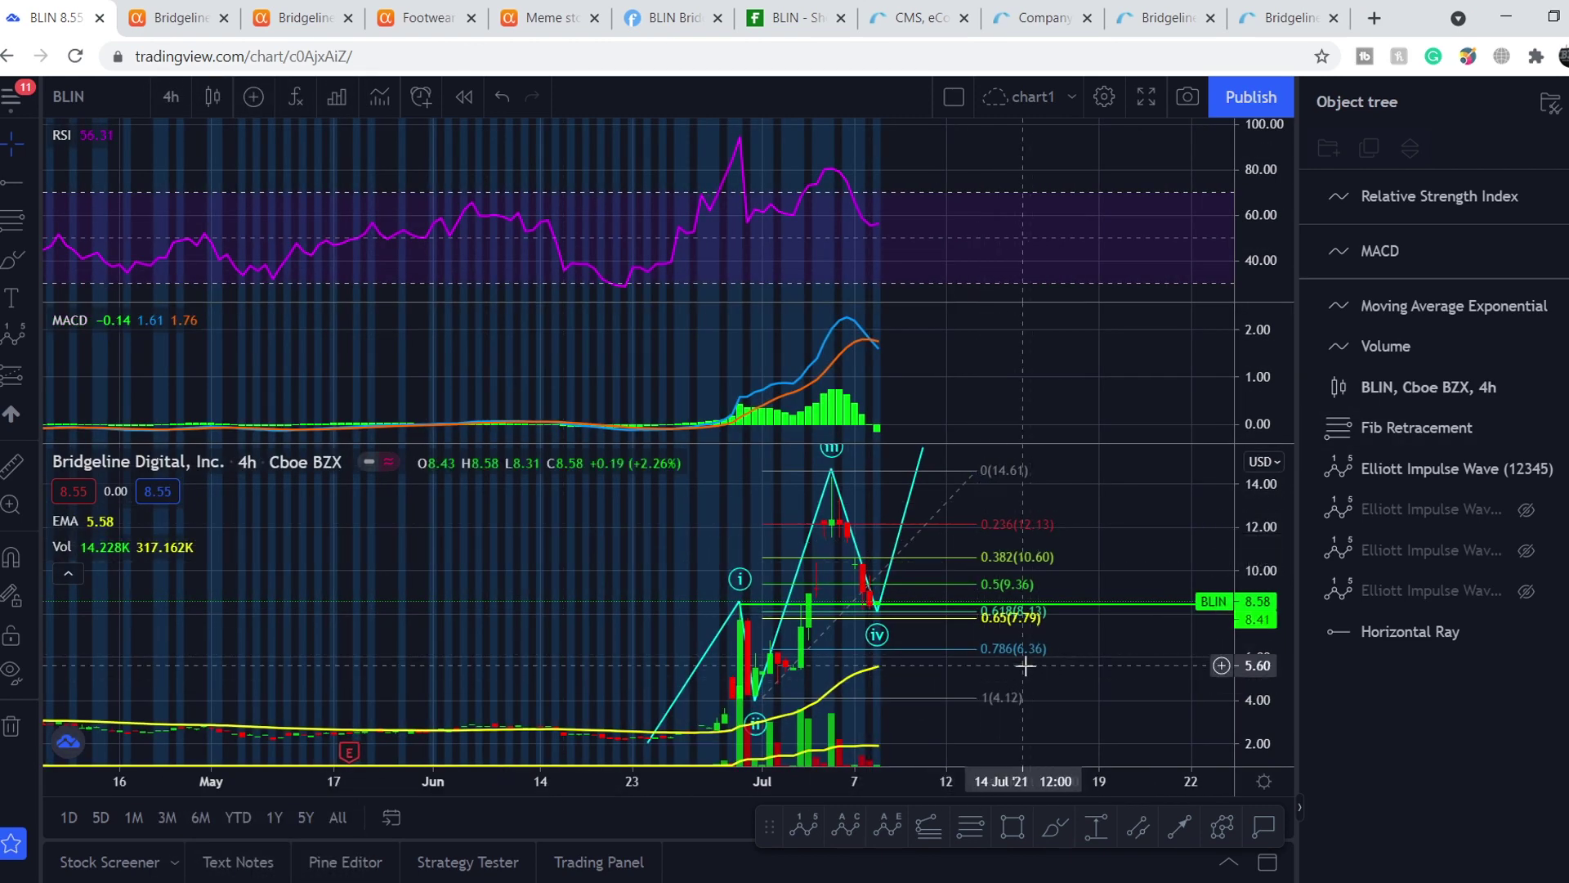
- Delete the Fib retracement and maximize the price pane, rescaling so wave v fits
click(988, 626)
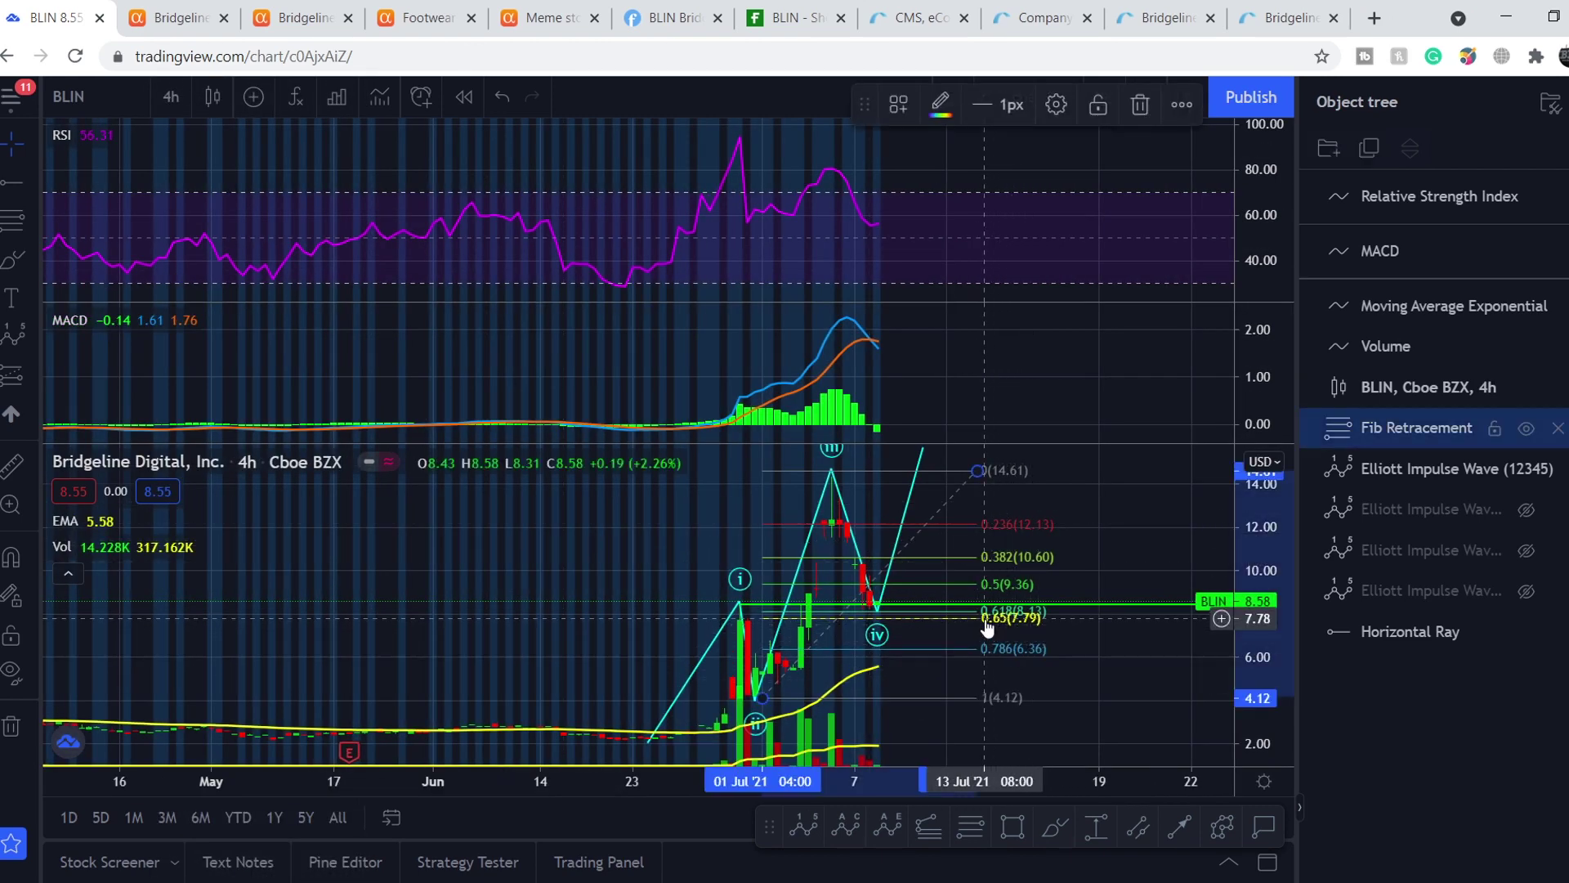
key(Delete)
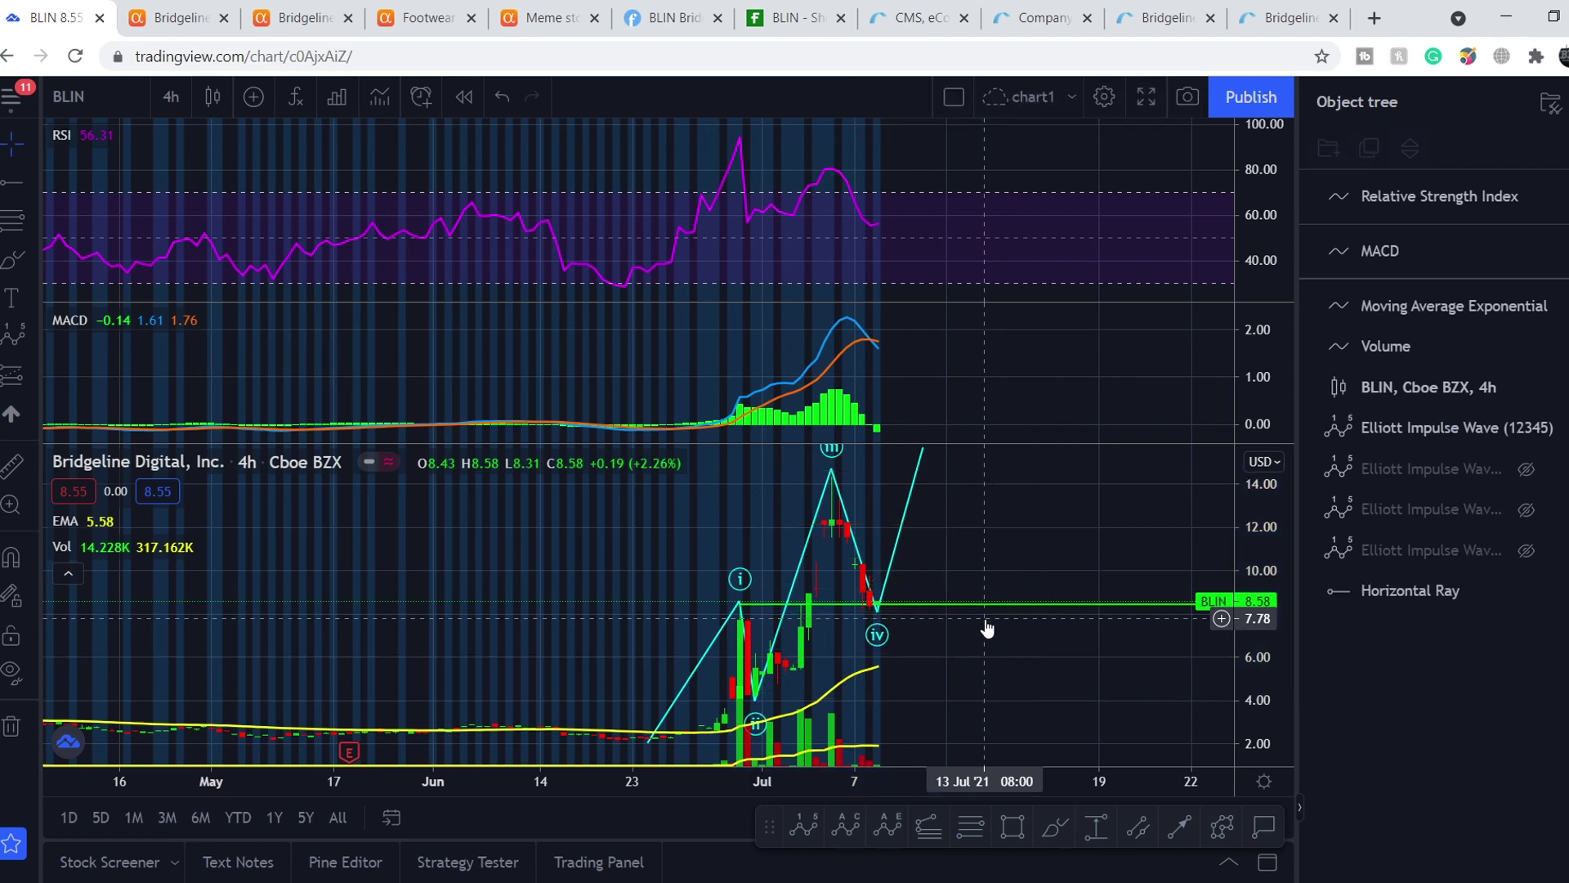
double_click(1110, 515)
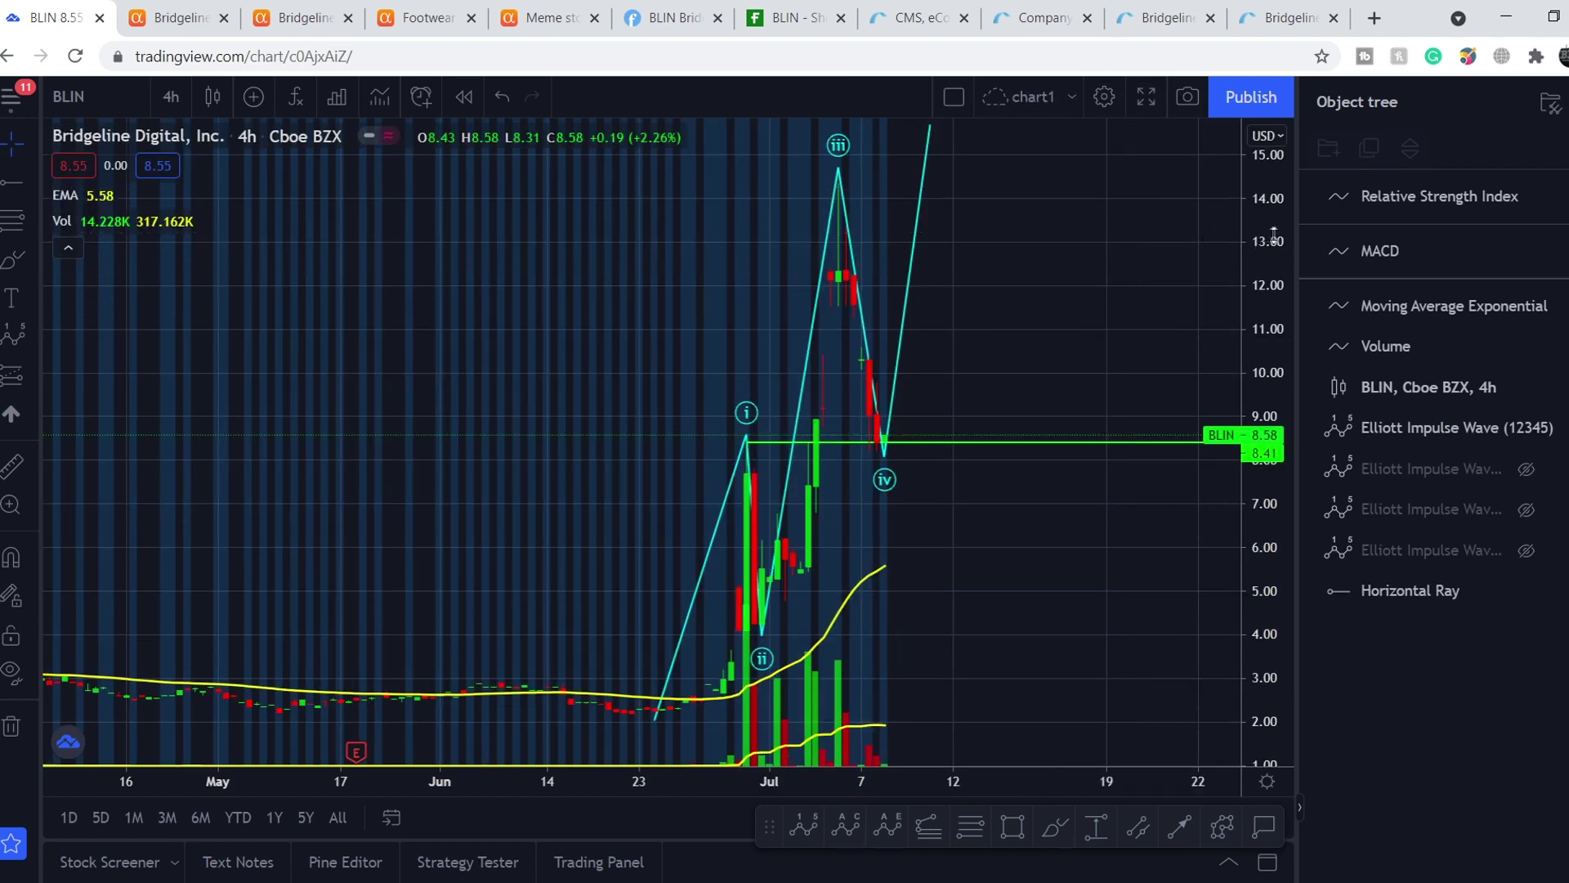
drag(1272, 237, 1272, 257)
drag(1100, 283, 1099, 300)
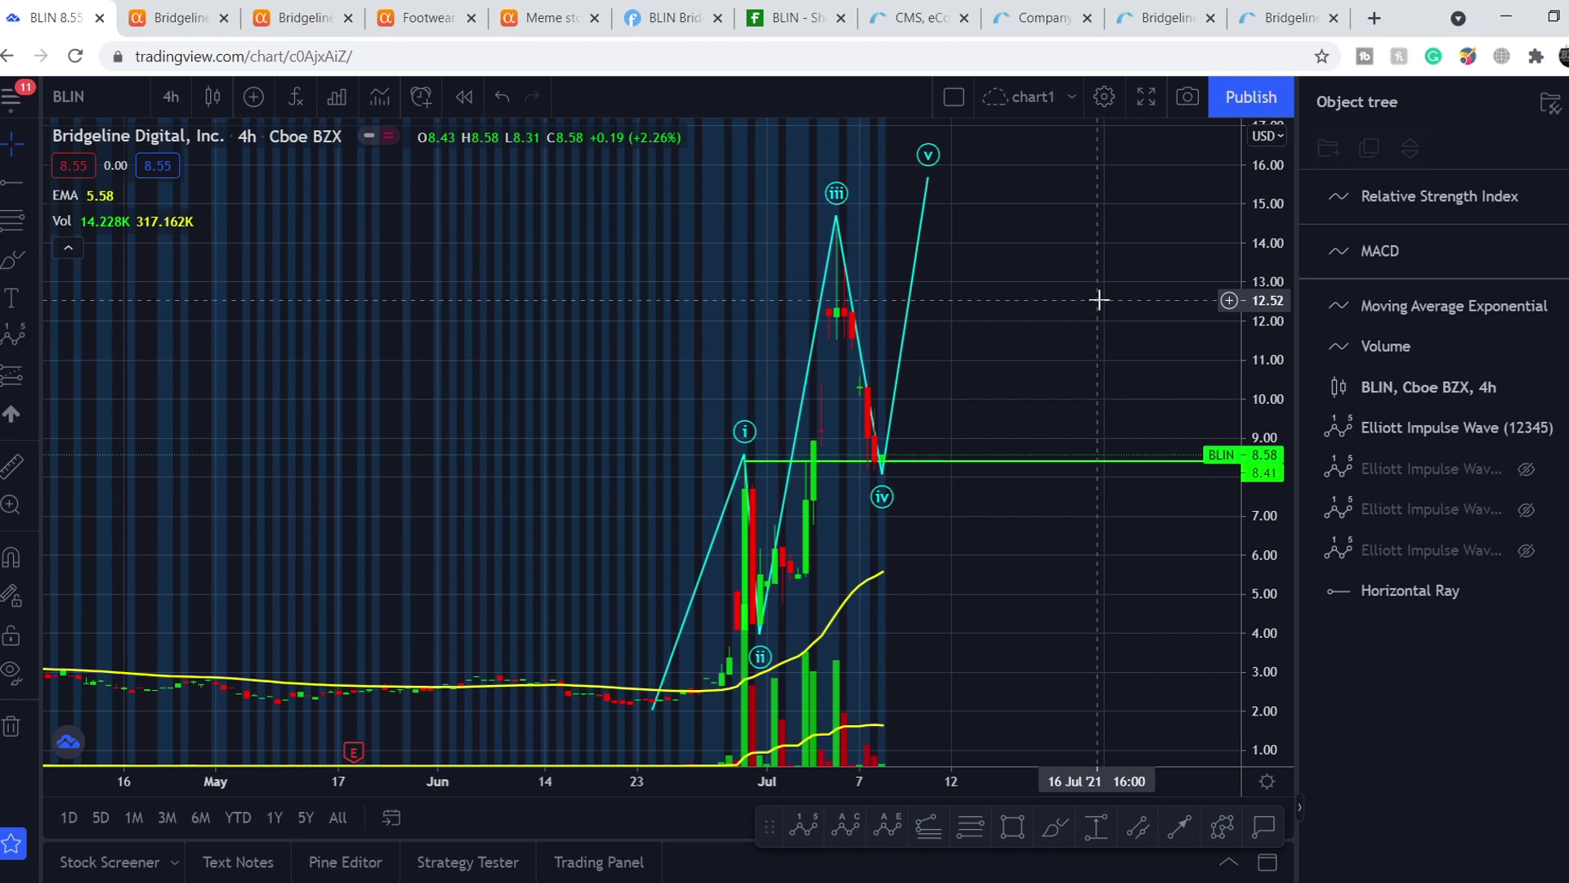
- Draw a trend-based Fib extension from the wave ii low through the iii peak to 8.21
click(927, 832)
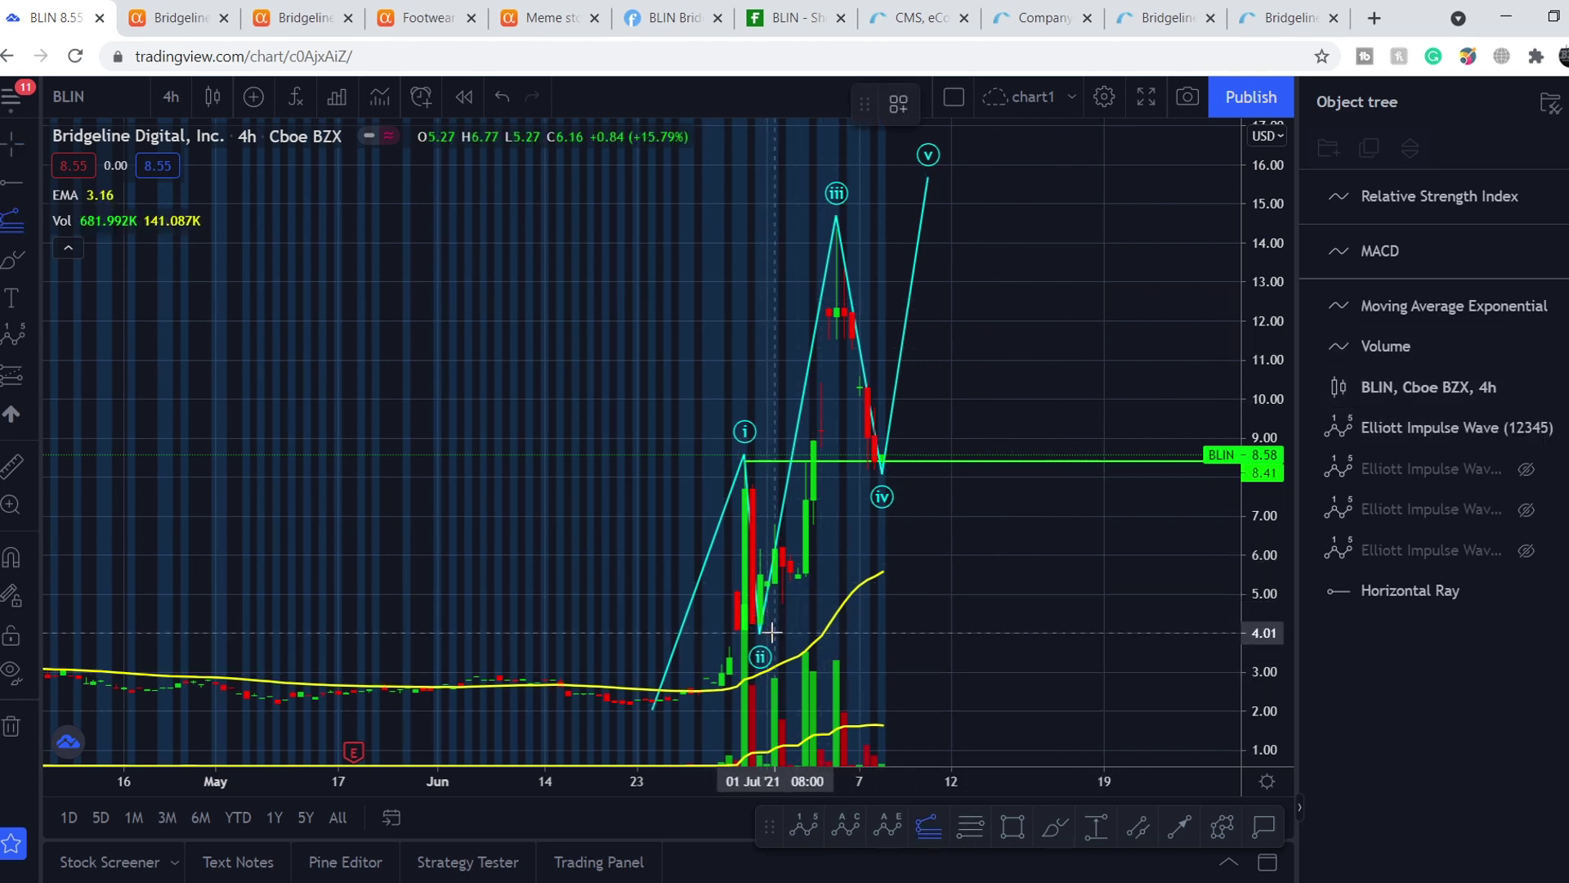
click(774, 633)
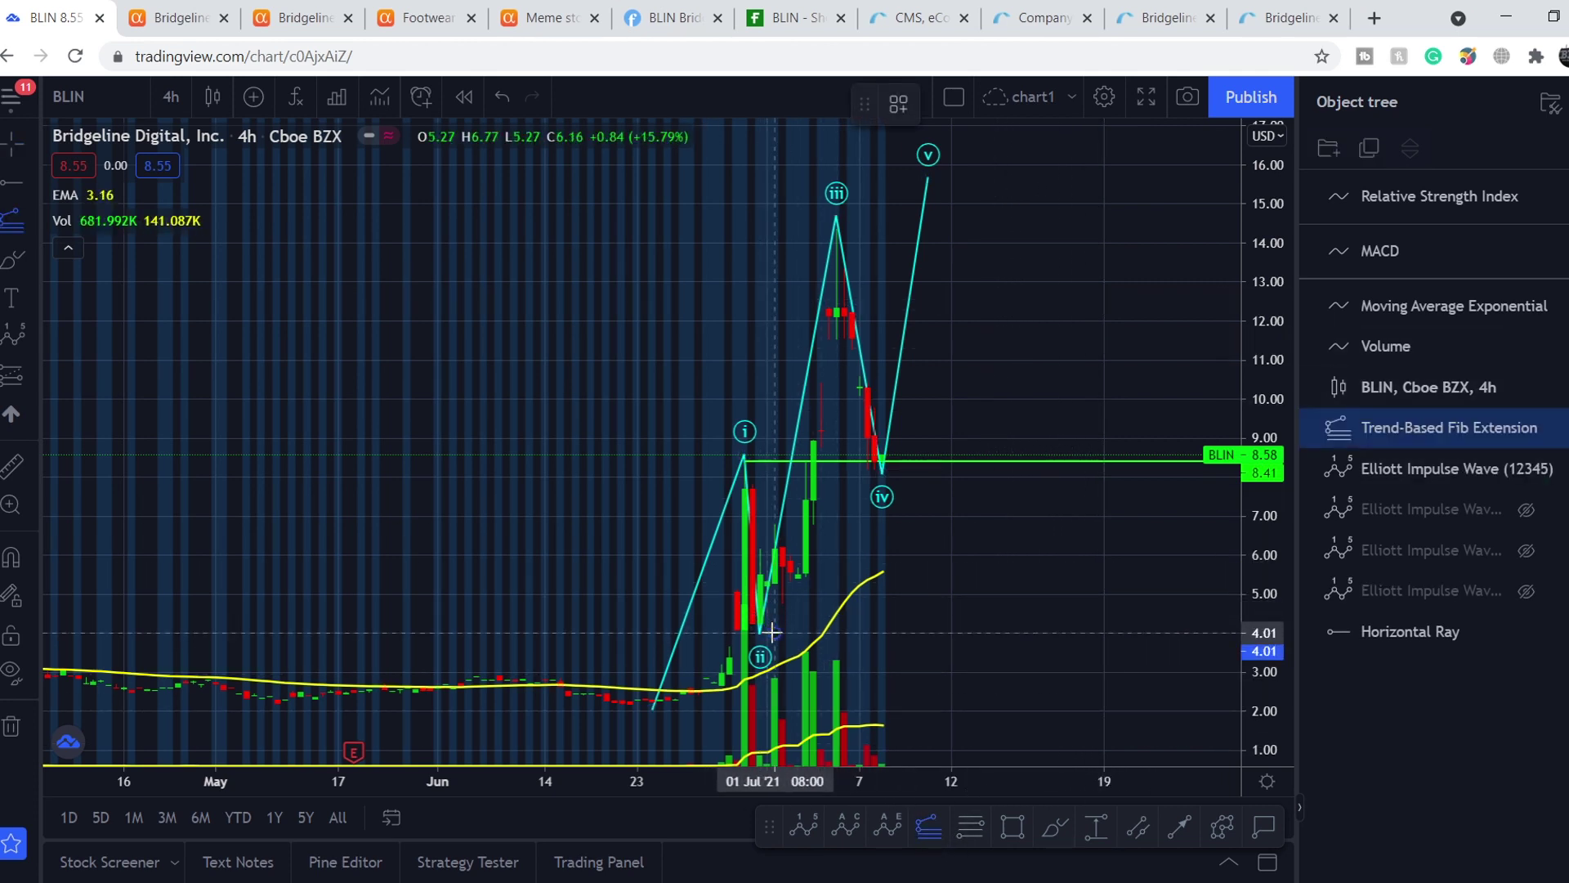
click(850, 225)
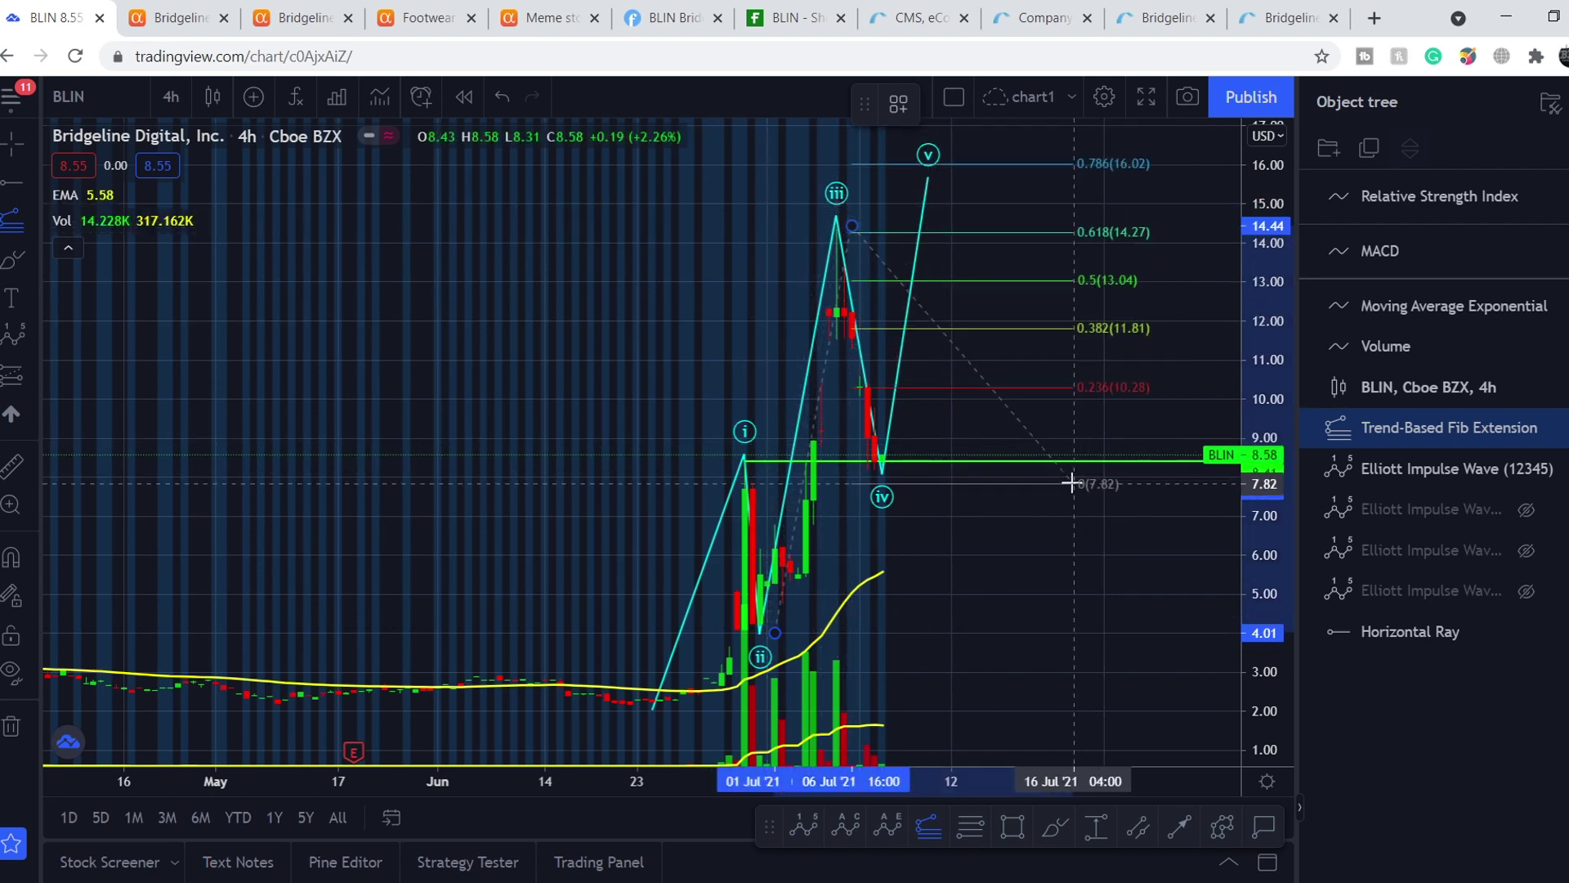
click(1103, 468)
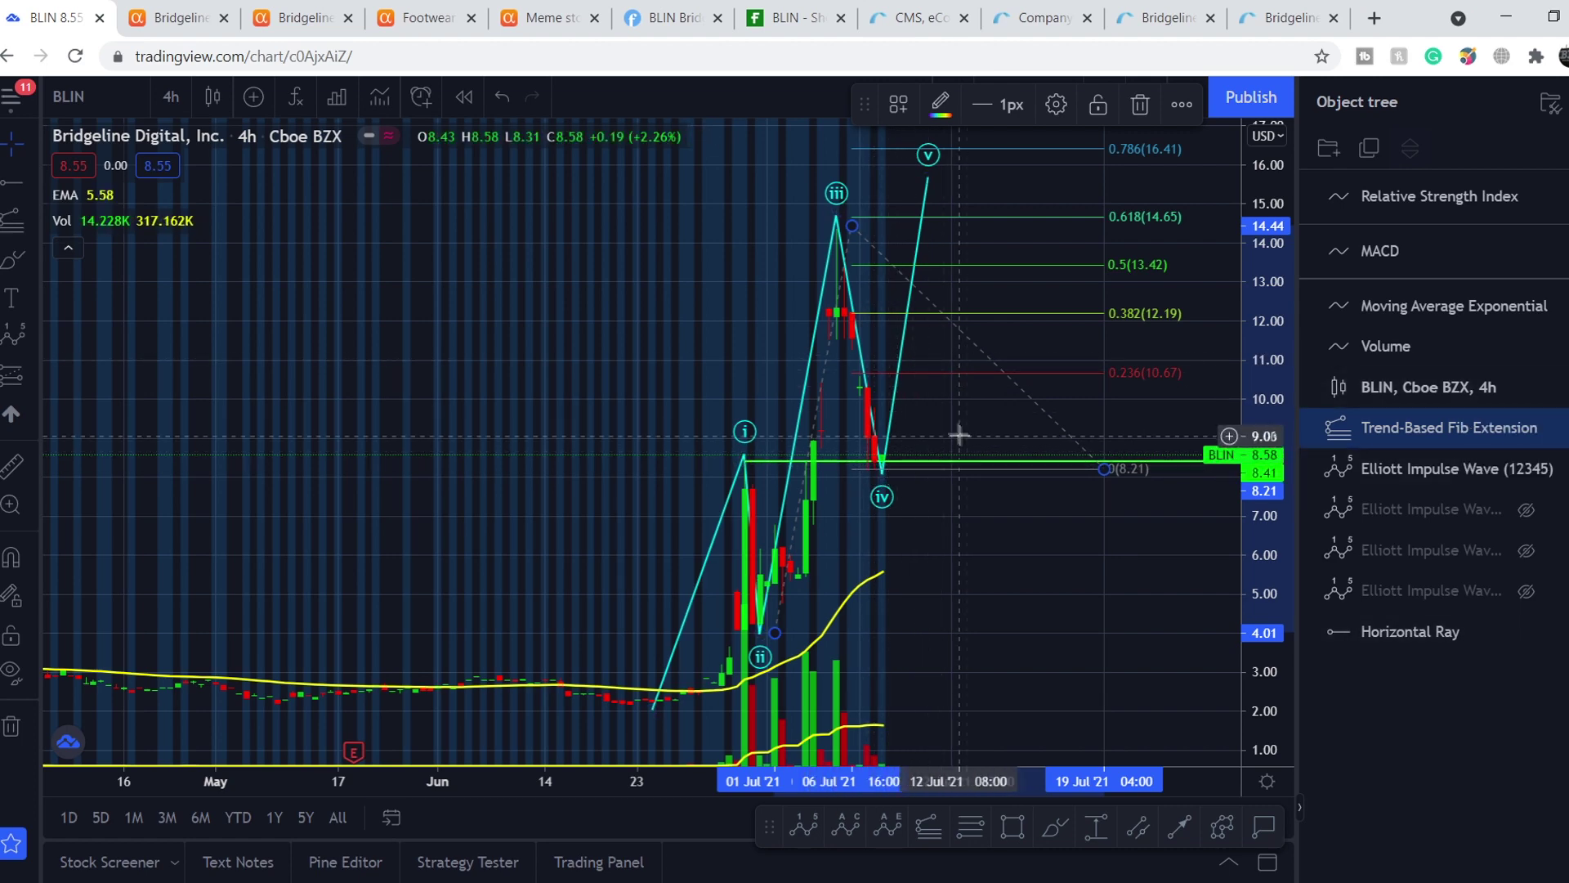
- Mark the 16.41 extension target with a small rectangle
drag(1261, 166, 1129, 194)
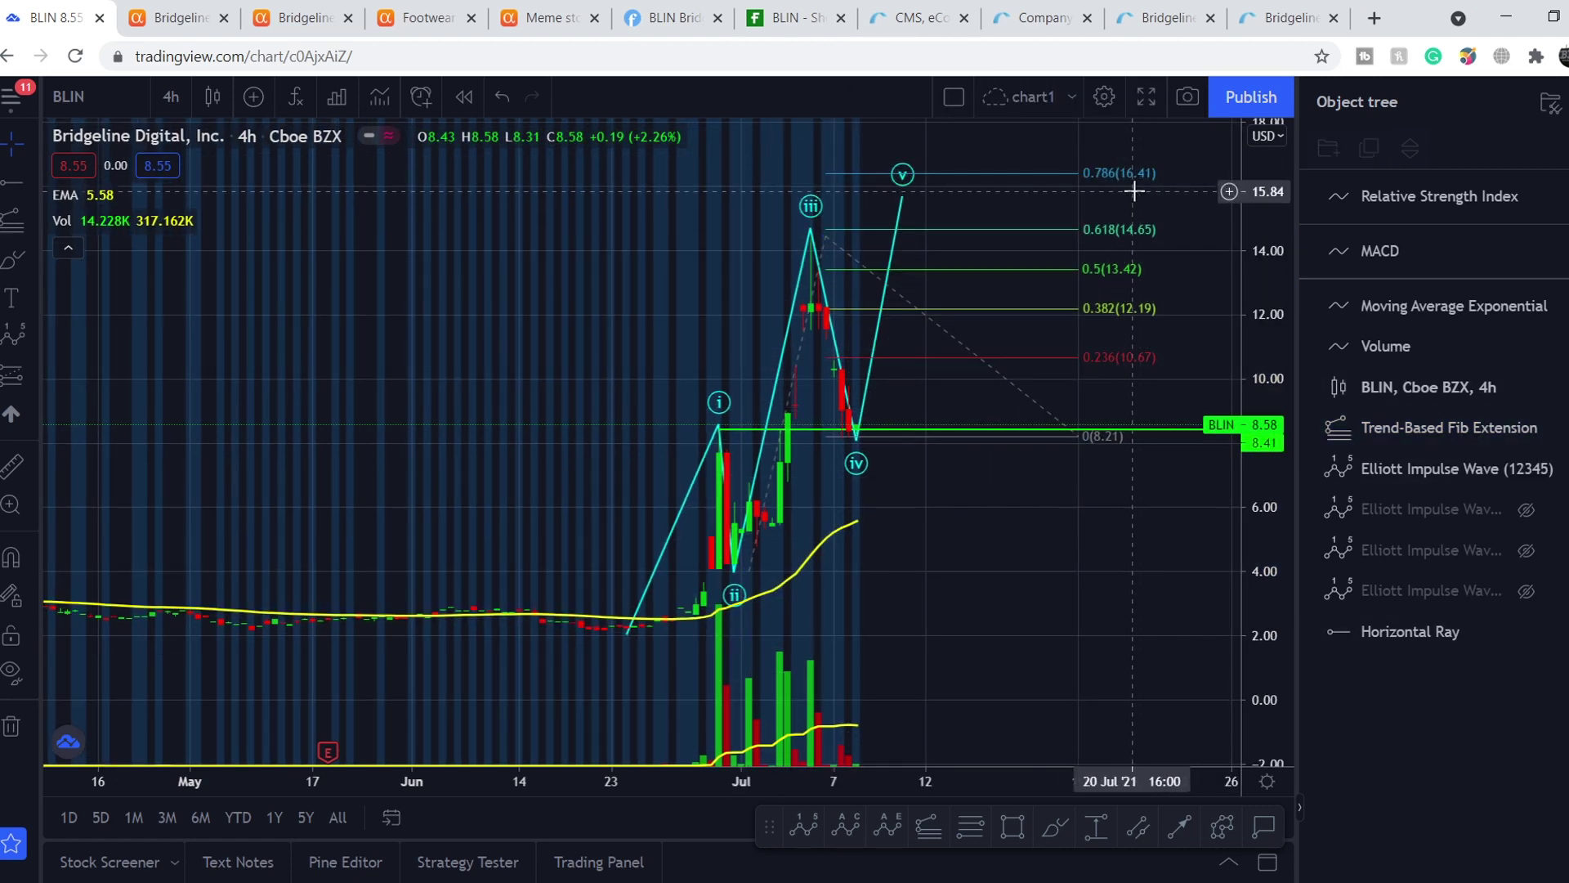
drag(1189, 166, 1196, 329)
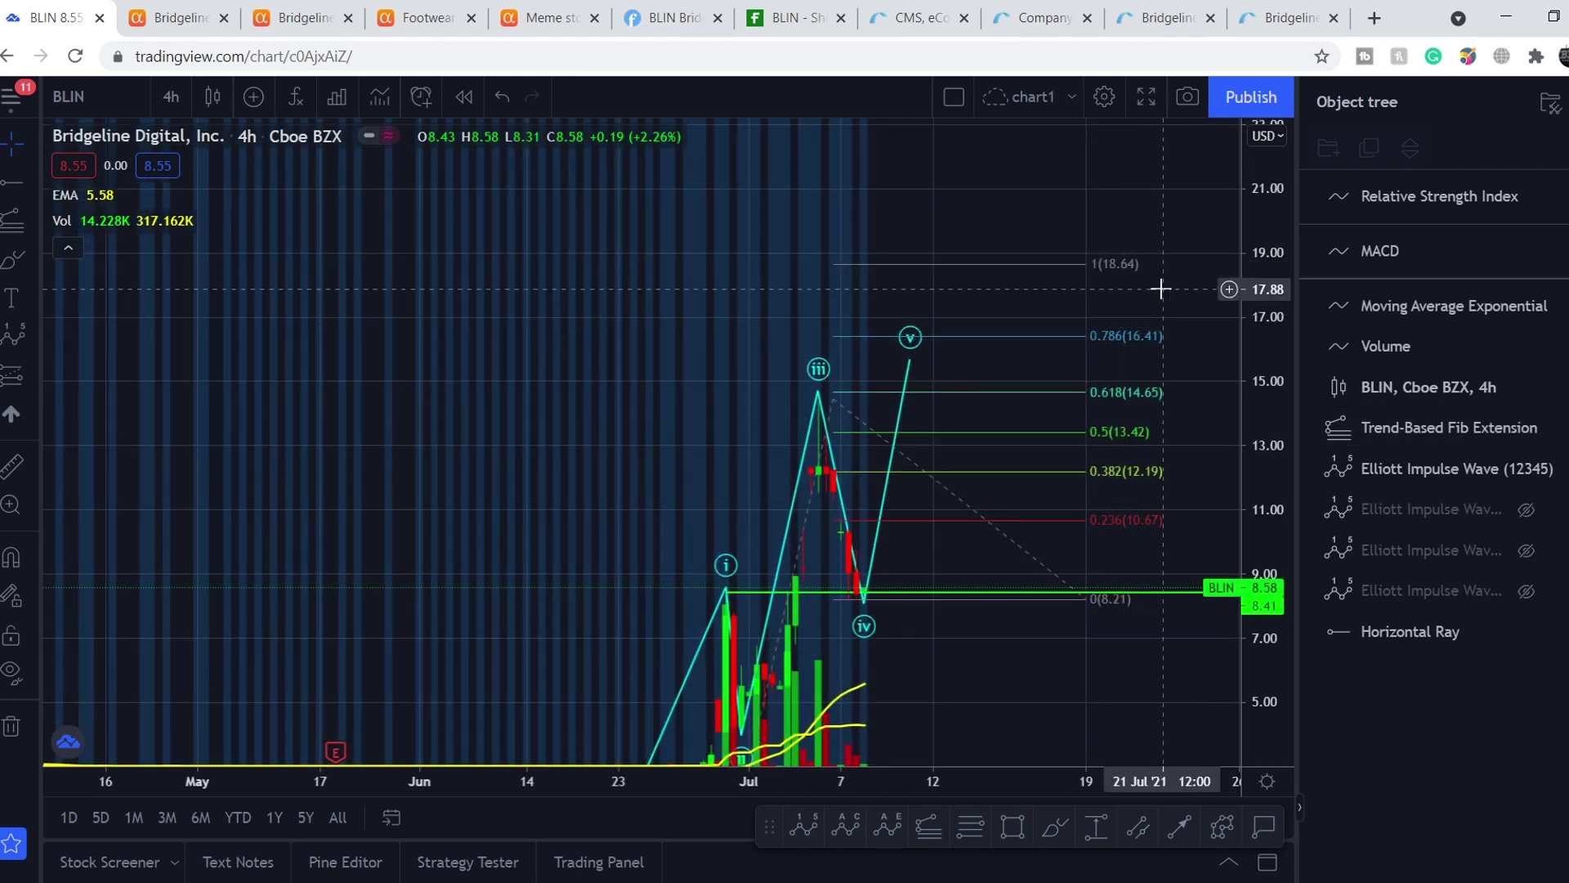
click(1012, 826)
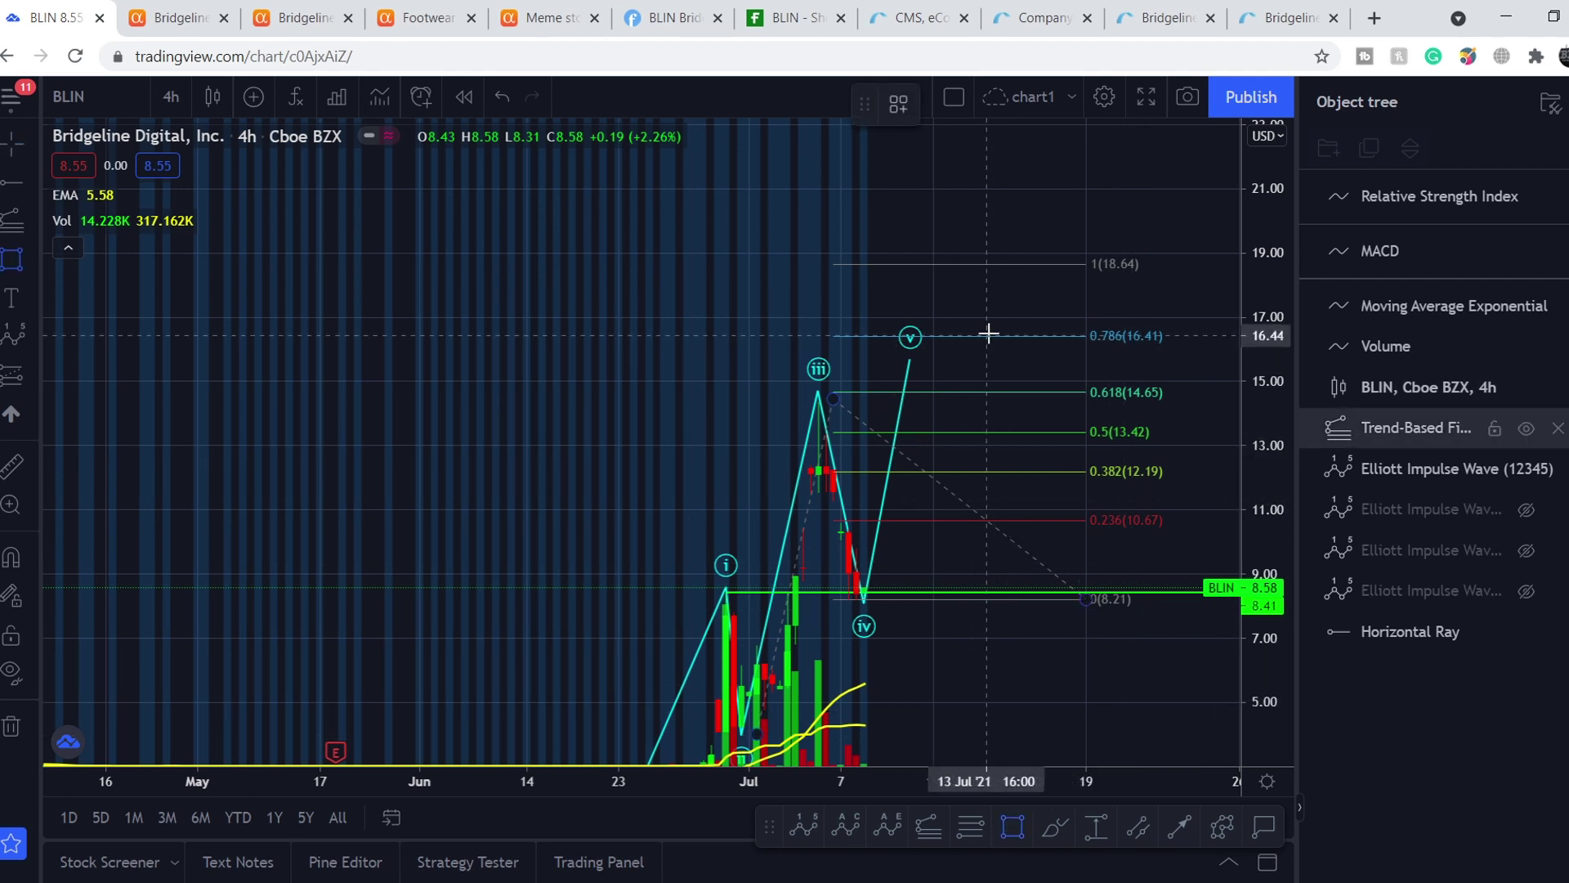
mouse_move(993, 334)
mouse_down()
mouse_move(1016, 340)
mouse_move(1013, 263)
mouse_up()
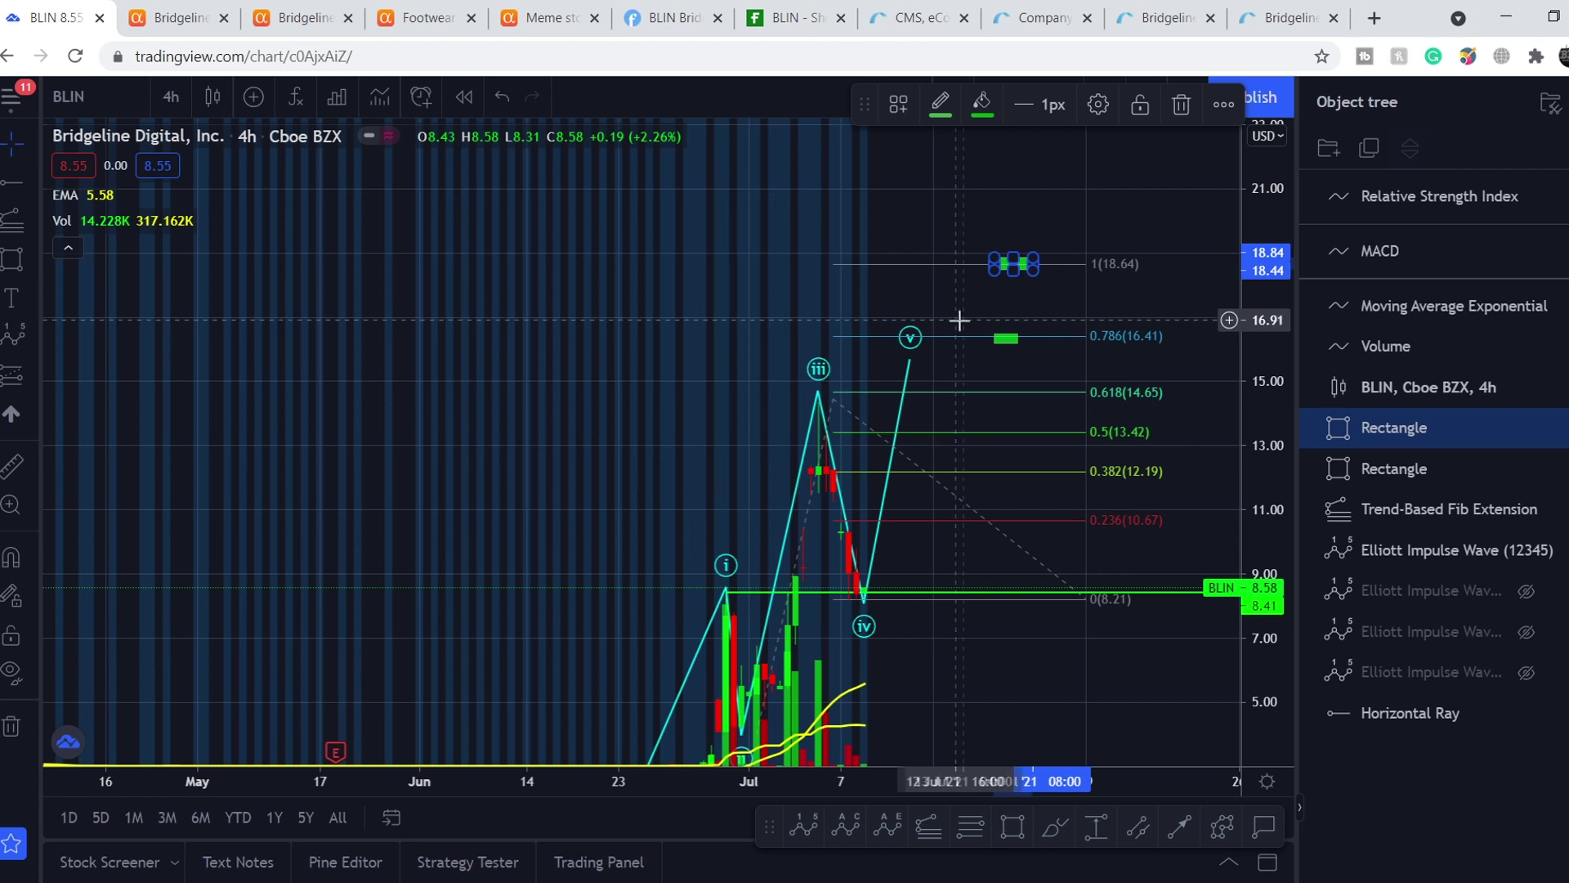